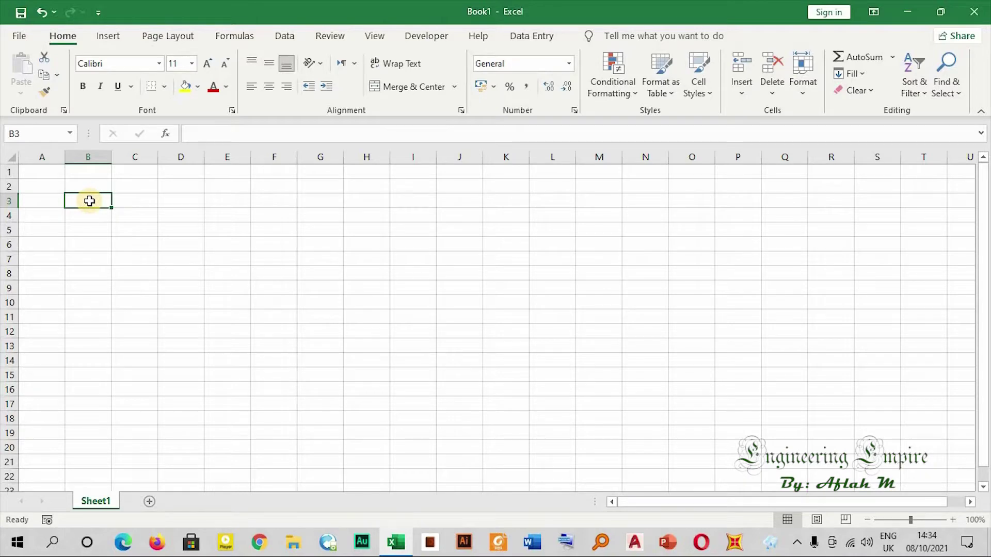
Type the 'Numbers' header in B3 and the values 1 through 10 in B4:B13
type("Number")
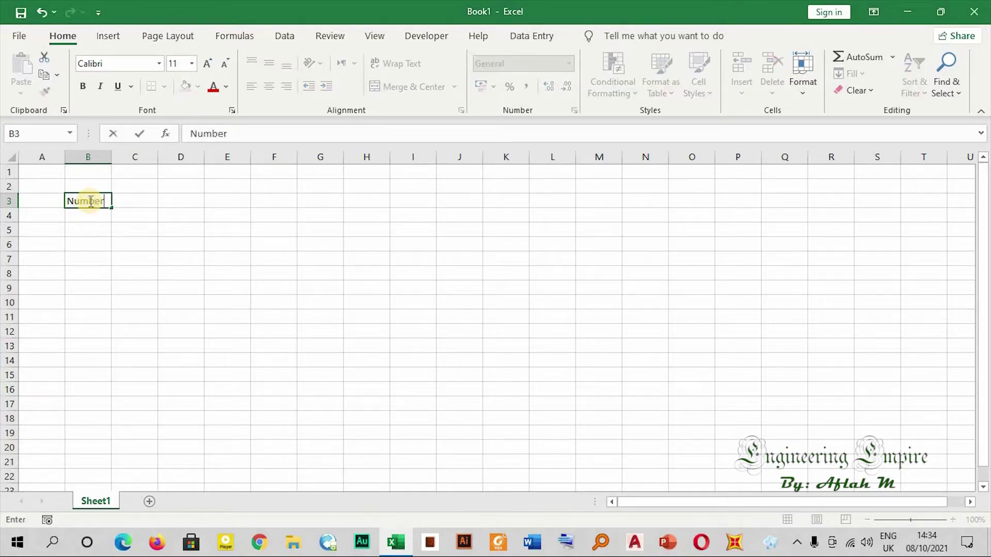
key("Return")
type("1")
key("Return")
type("2")
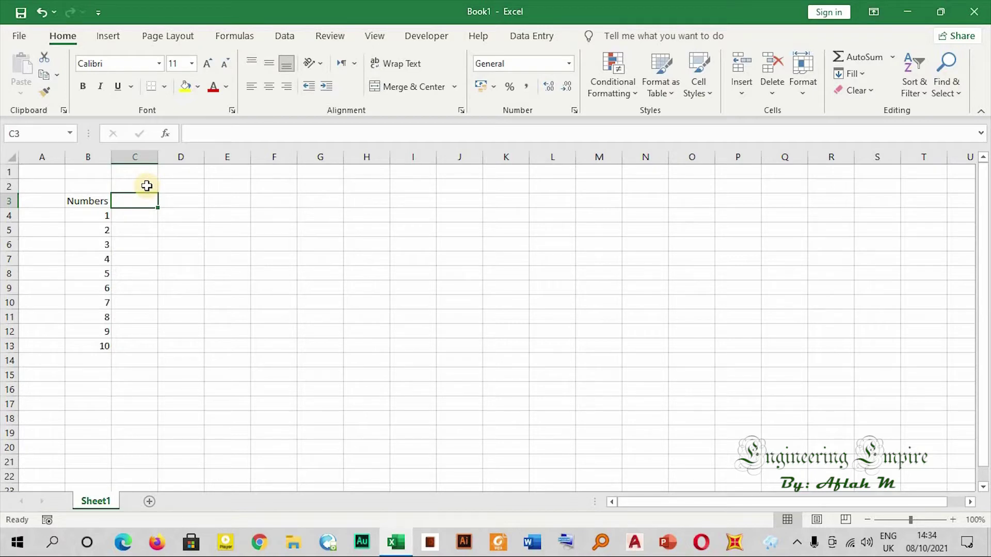
left_click(139, 213)
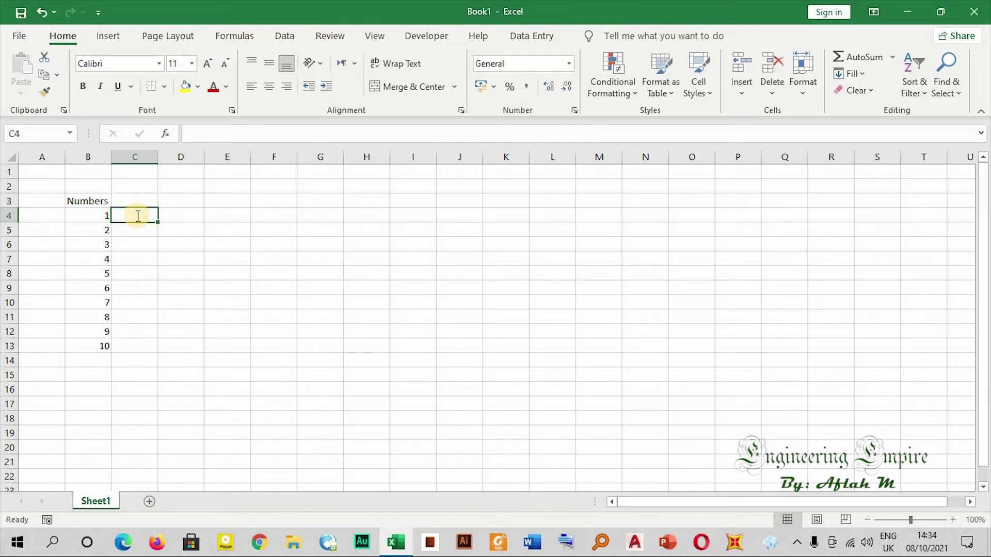
Enter =SQRT(B4) in C4 using the function autocomplete
type("=")
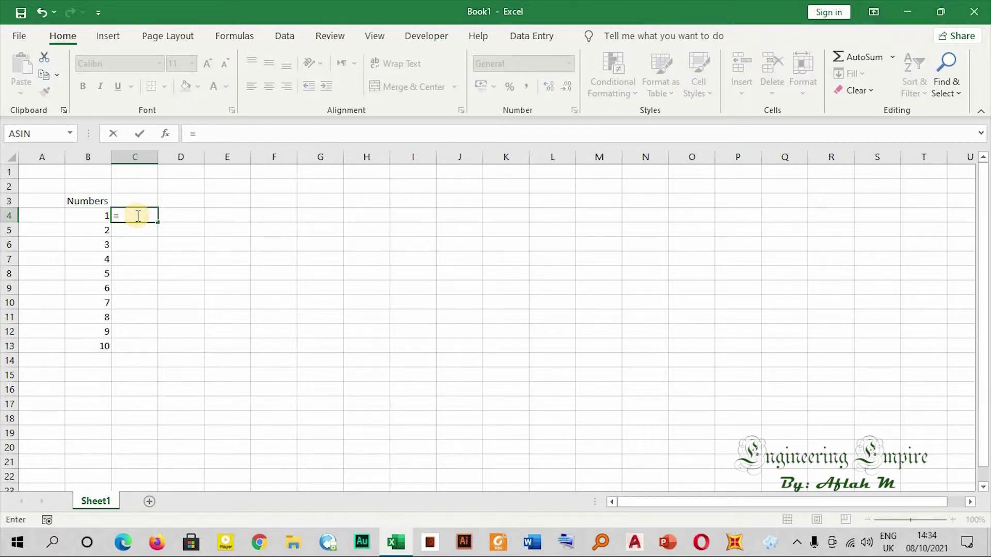
type("sqr")
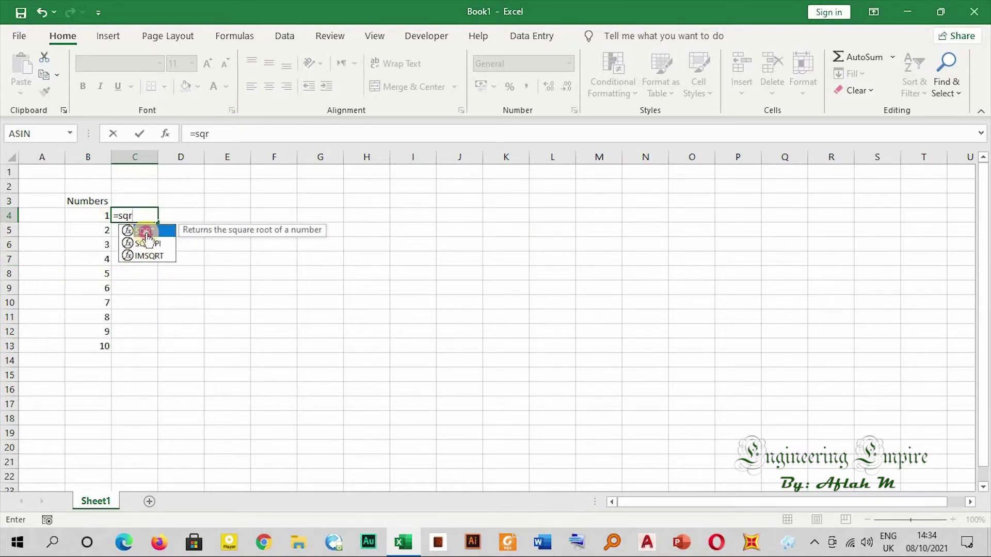
double_click(146, 231)
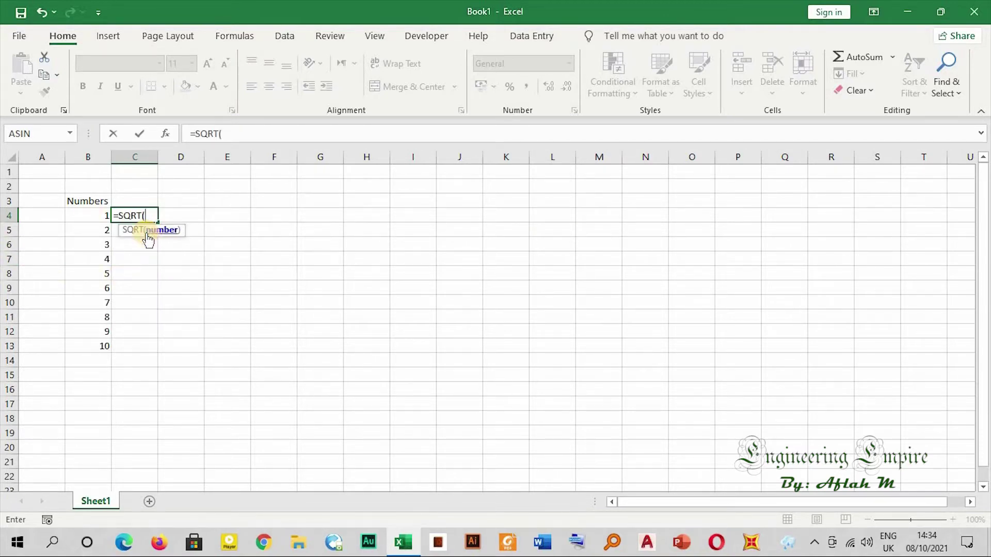
left_click(95, 215)
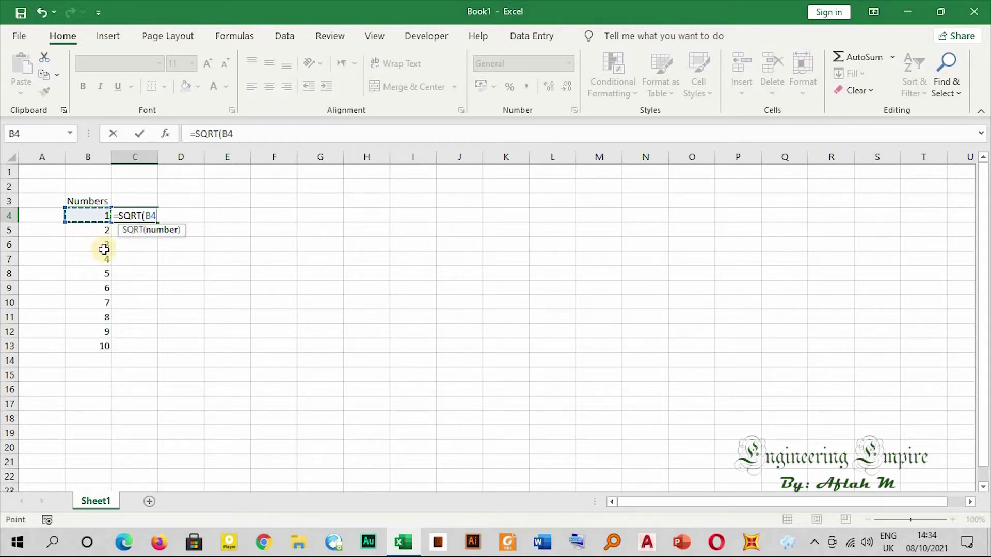
type(")")
key("Return")
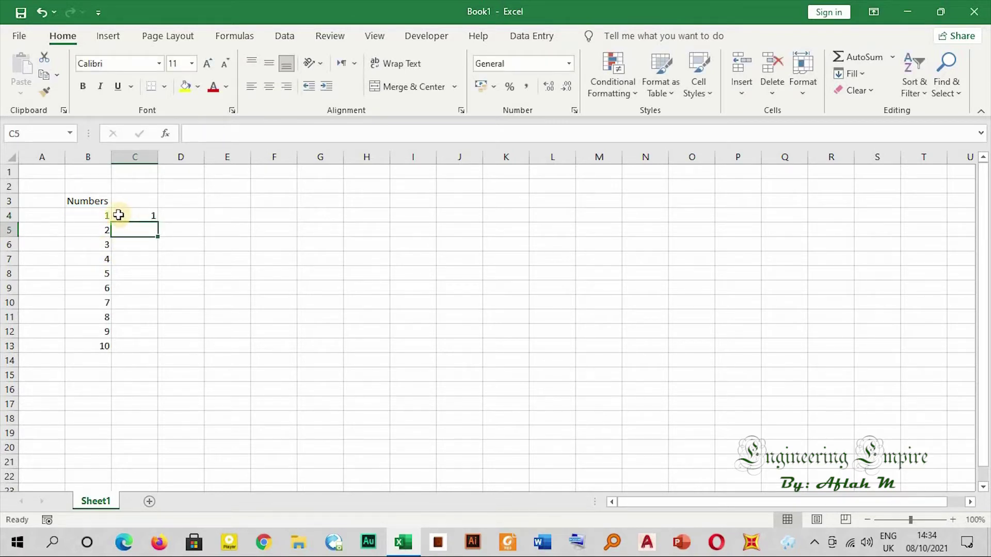
Copy the SQRT formula down to C13 and check the copied formulas in C7 and C12
left_click(137, 215)
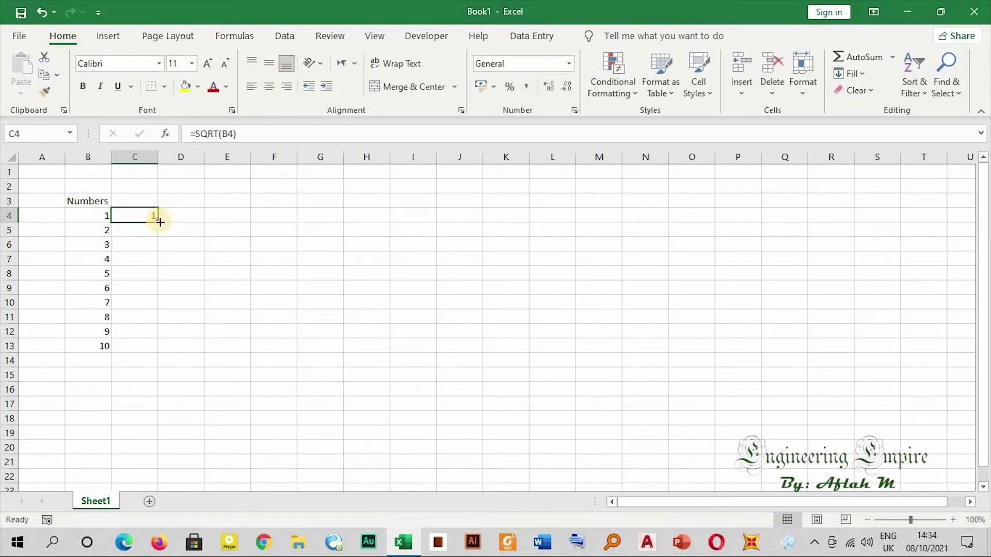
left_click_drag(159, 222, 155, 348)
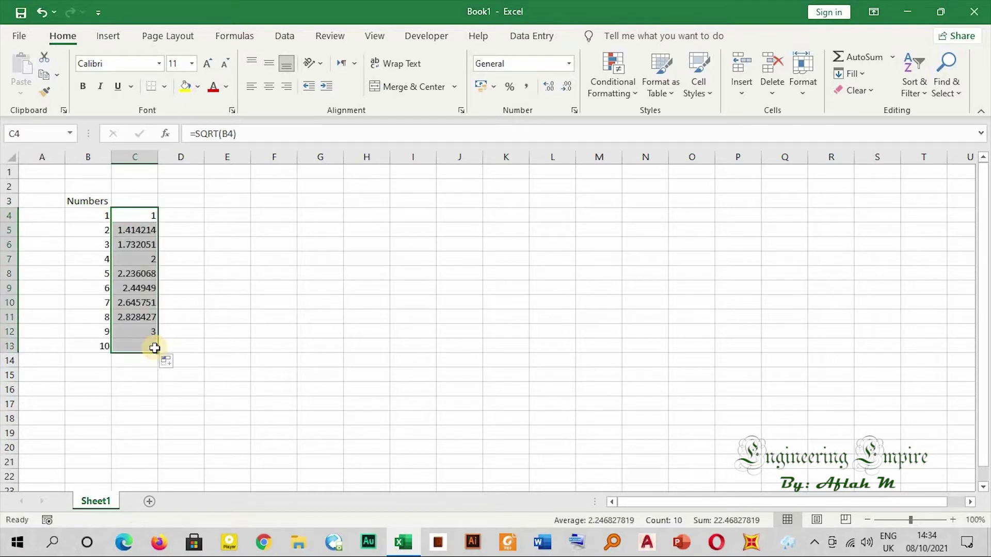
left_click(141, 214)
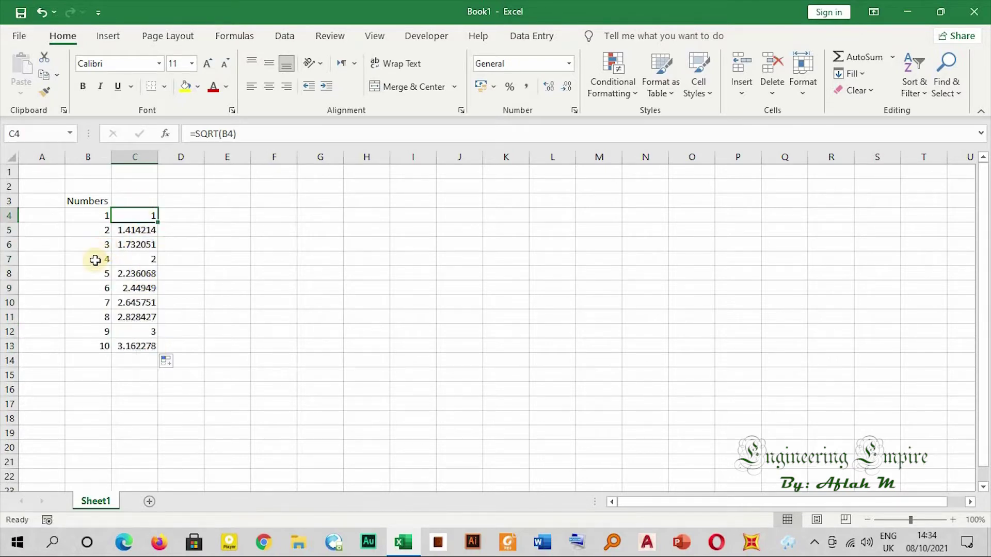
left_click(95, 260)
left_click(147, 259)
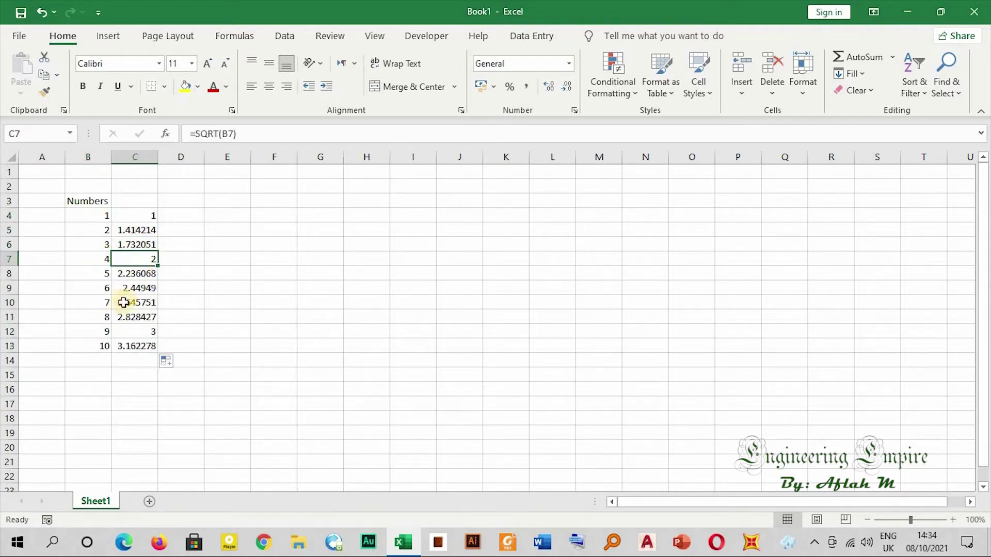
left_click(100, 330)
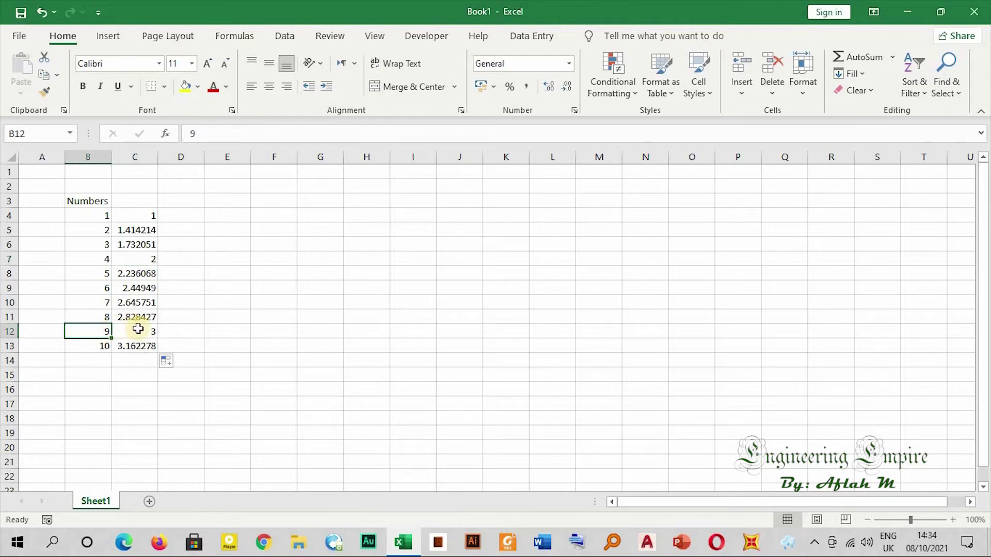
left_click(138, 330)
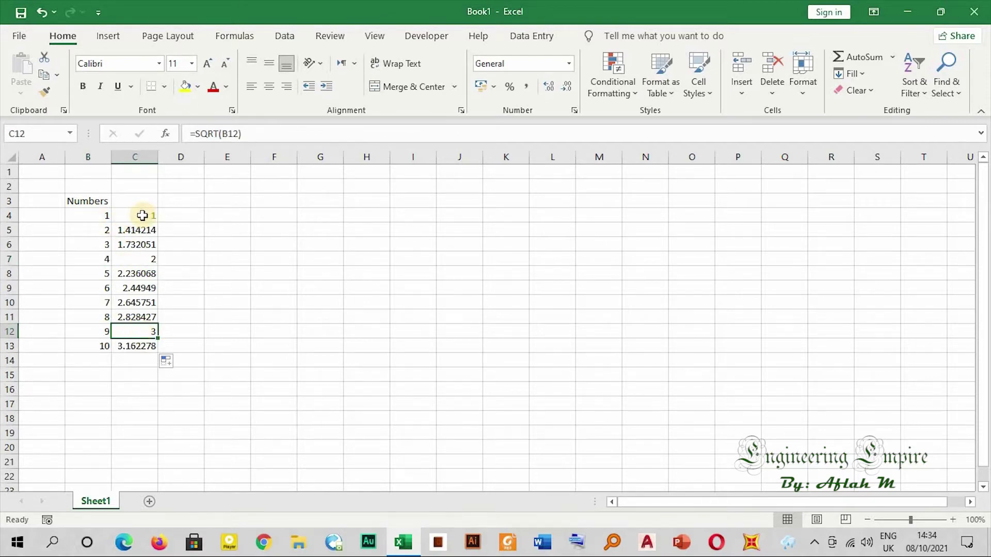
left_click_drag(142, 216, 132, 350)
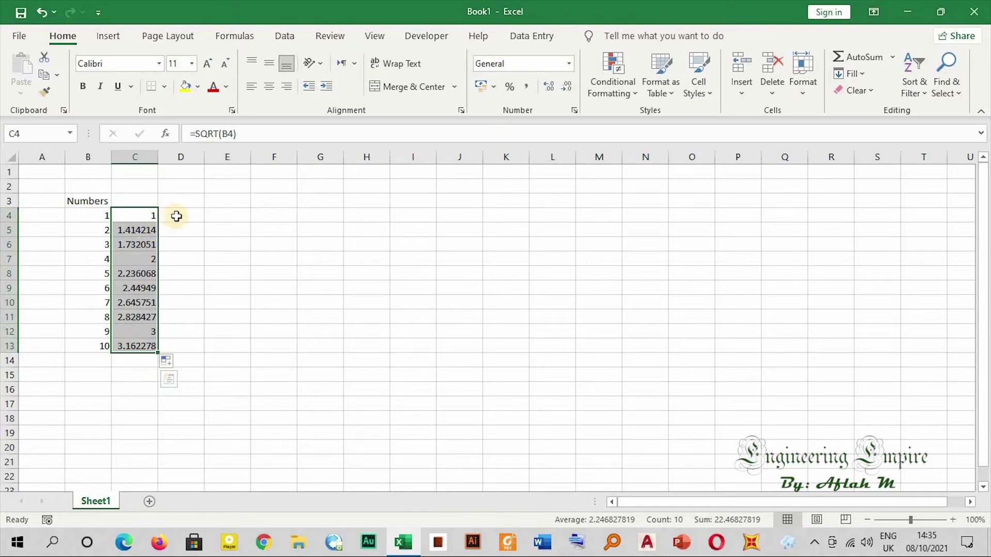
left_click(181, 214)
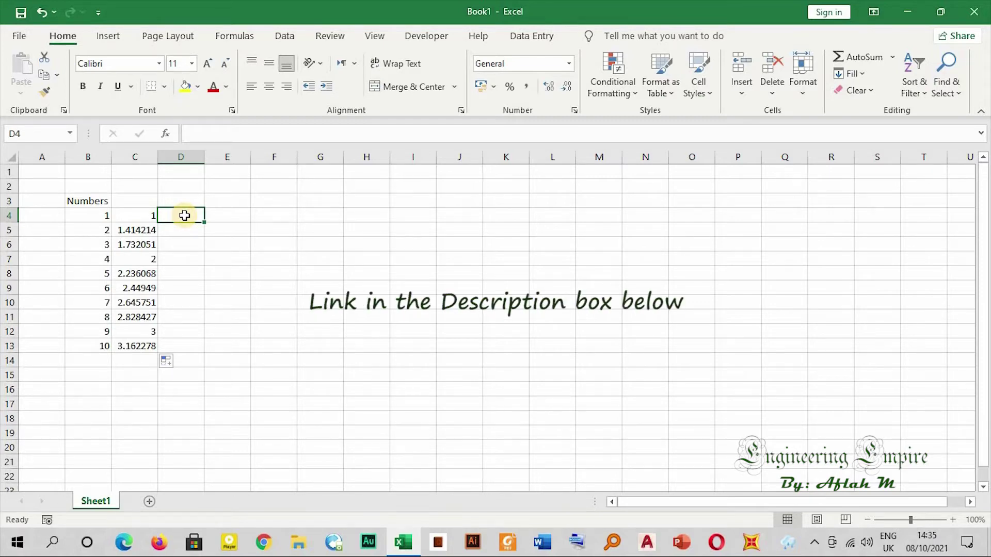
Enter =POWER(B4,1/2) in D4, fixing a mistyped exponent digit
type("=")
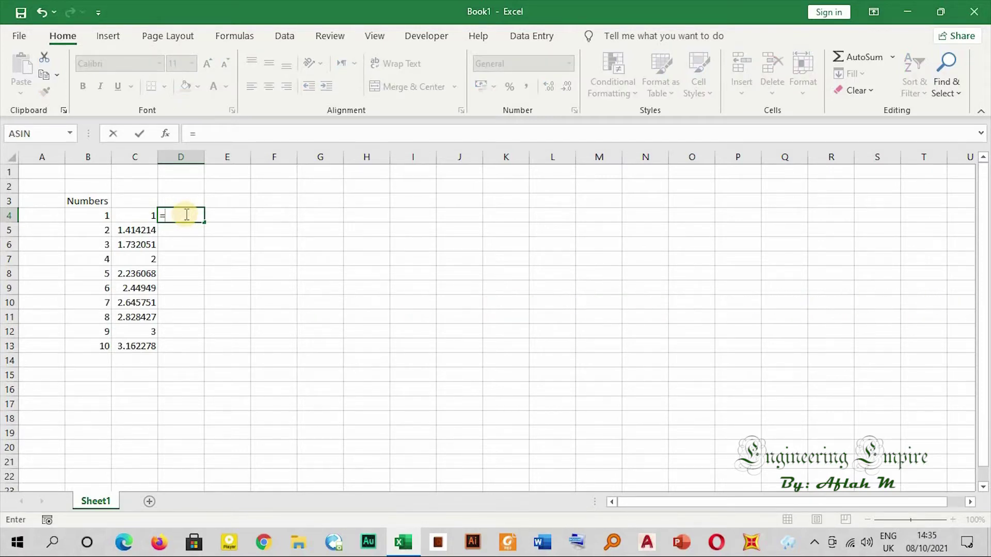
type("po")
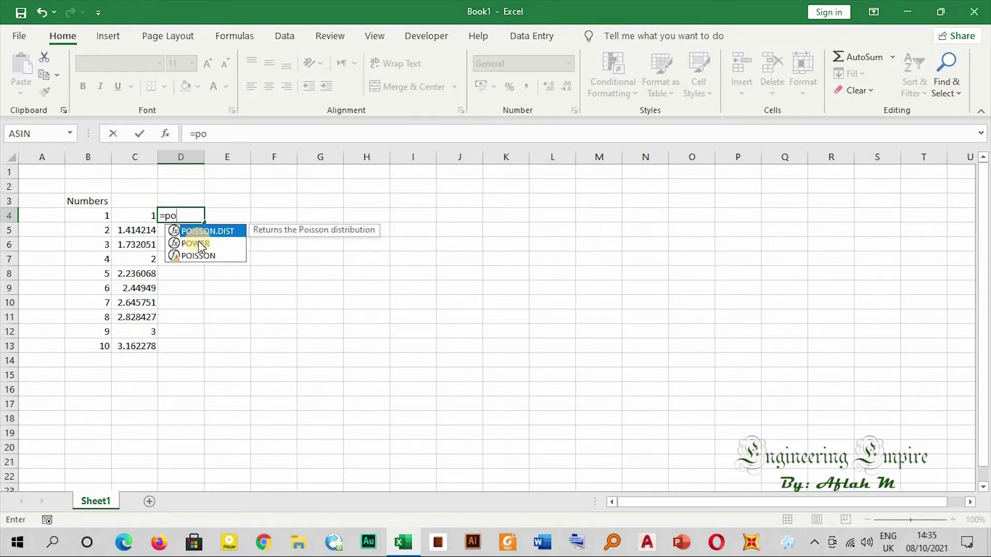
double_click(199, 243)
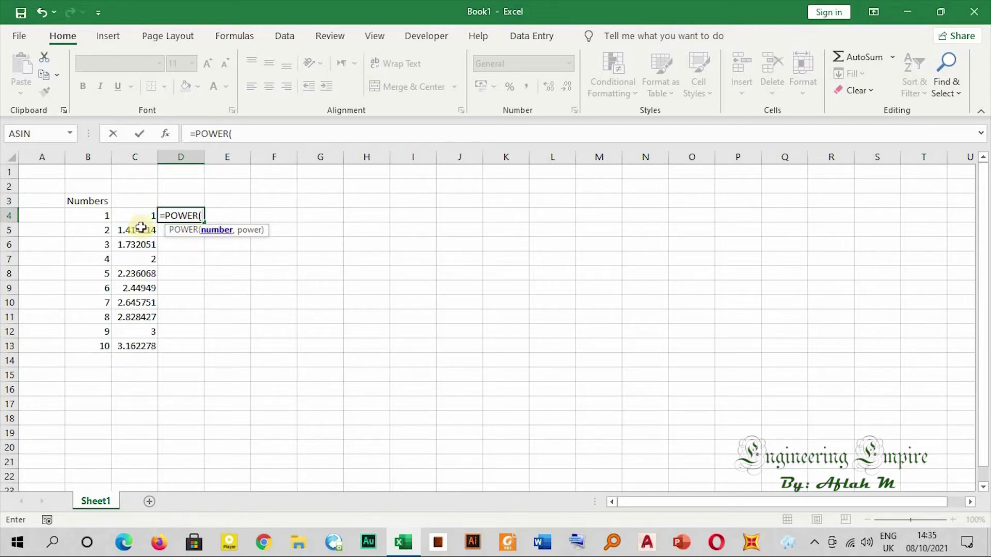
left_click(92, 215)
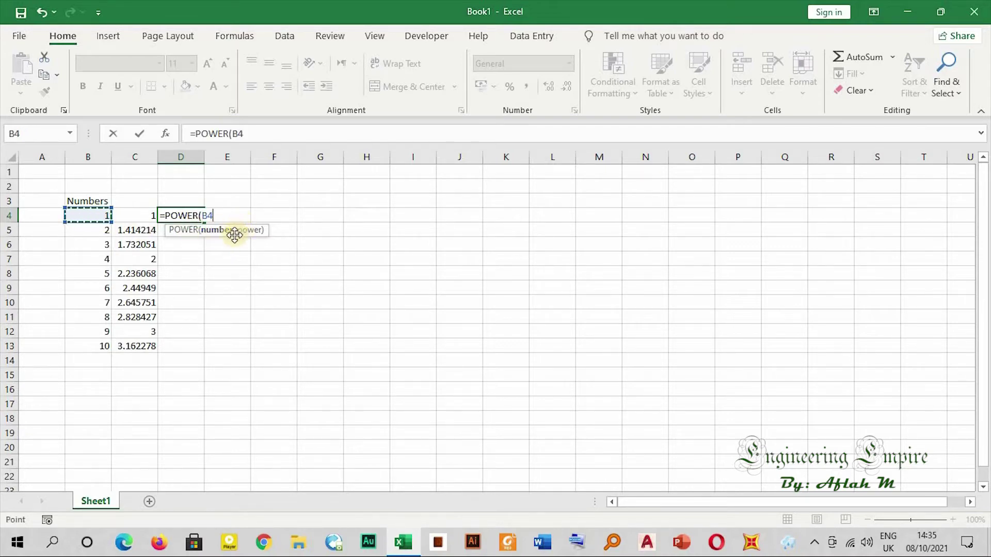
type(",1/5")
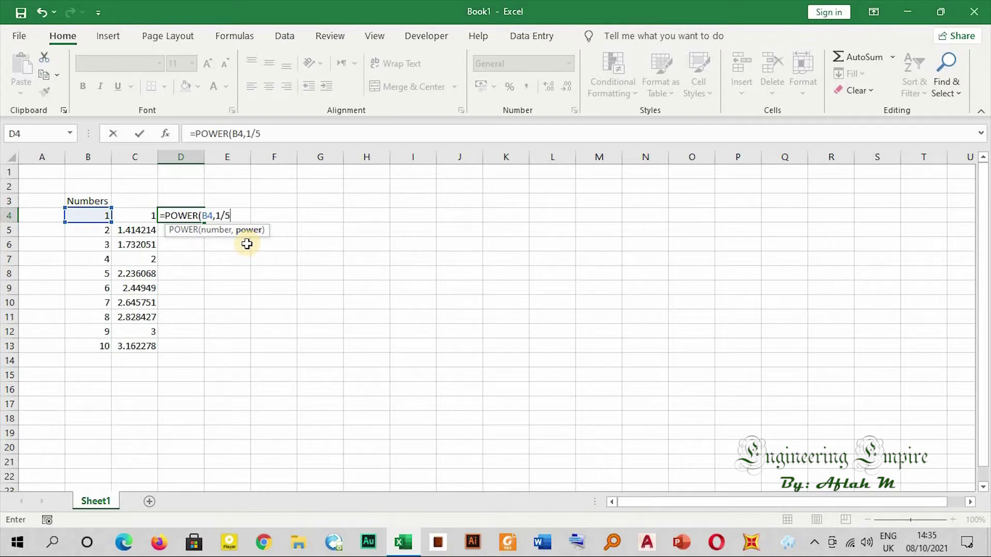
key("BackSpace")
type("2)")
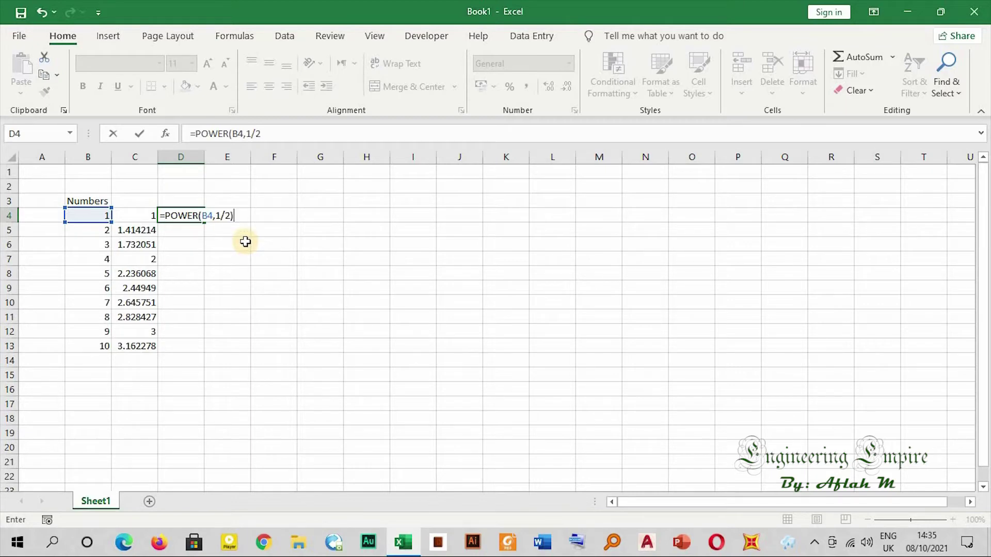
key("Return")
left_click(185, 214)
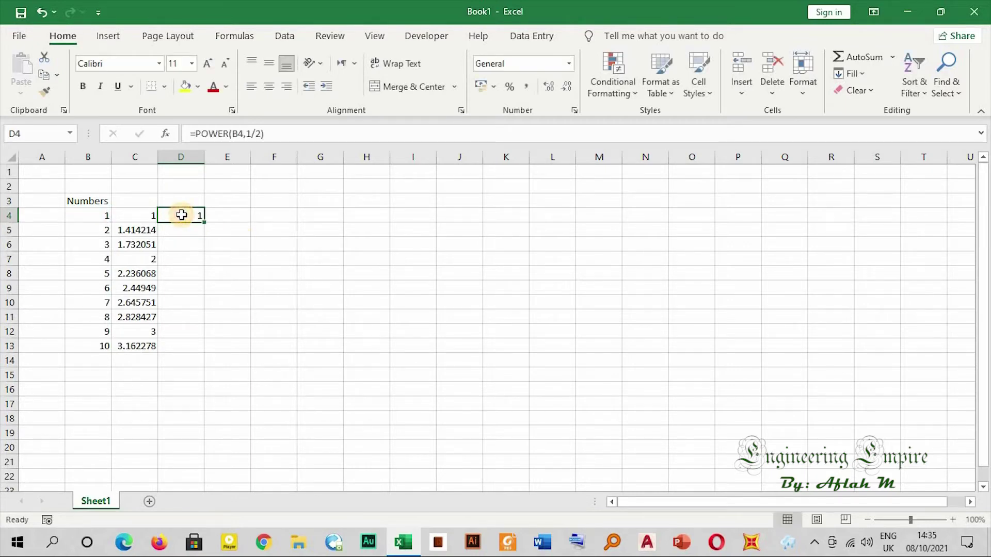
Zoom out, copy the POWER formula down to D13, and compare rows 7 and 12 with column C
left_click(923, 519)
left_click_drag(919, 519, 916, 519)
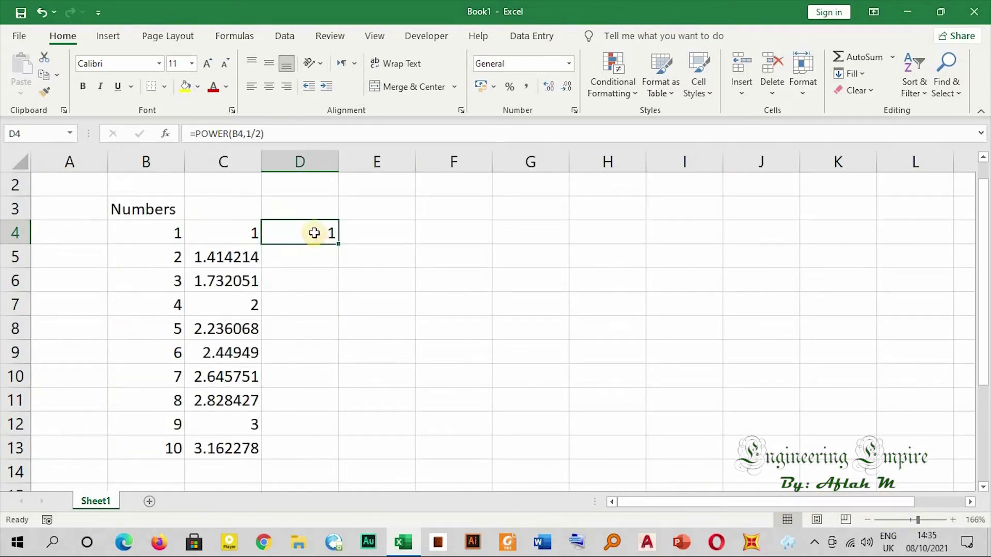
left_click_drag(338, 244, 343, 453)
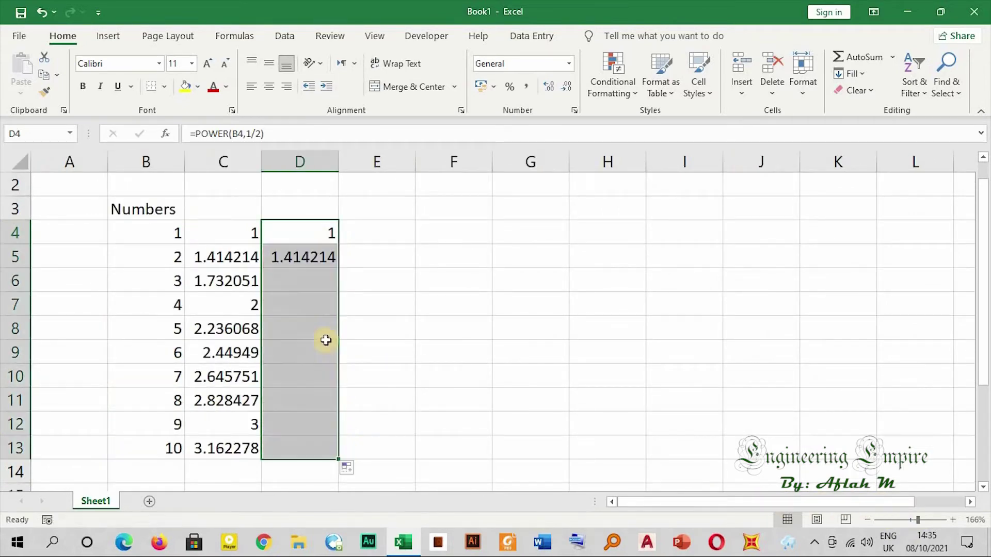
left_click(305, 304)
left_click(235, 304)
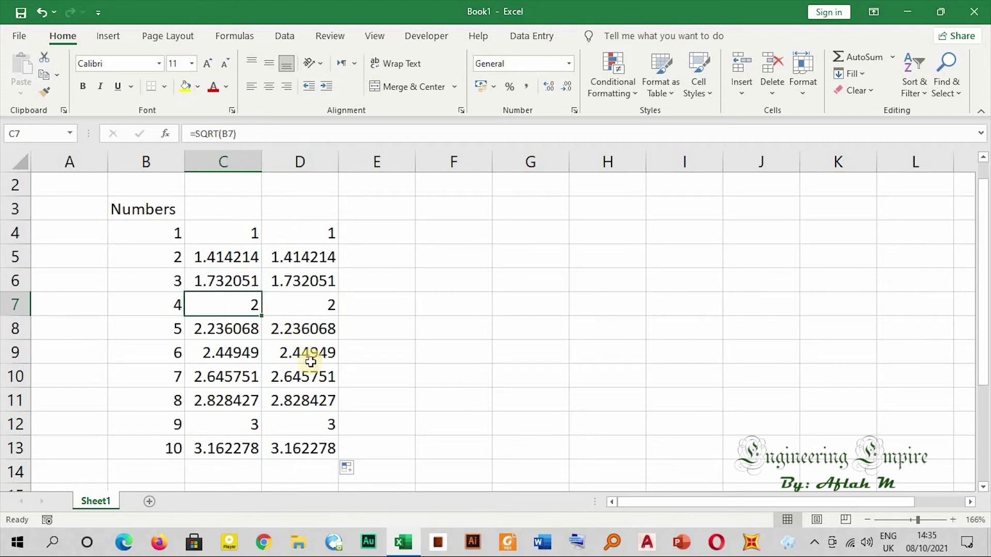
left_click(320, 424)
left_click(235, 421)
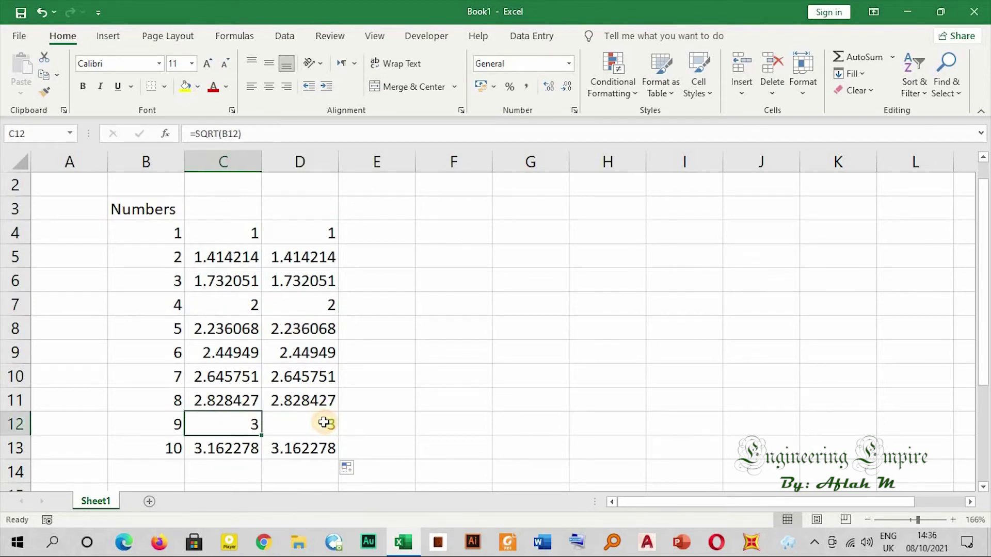
left_click(377, 227)
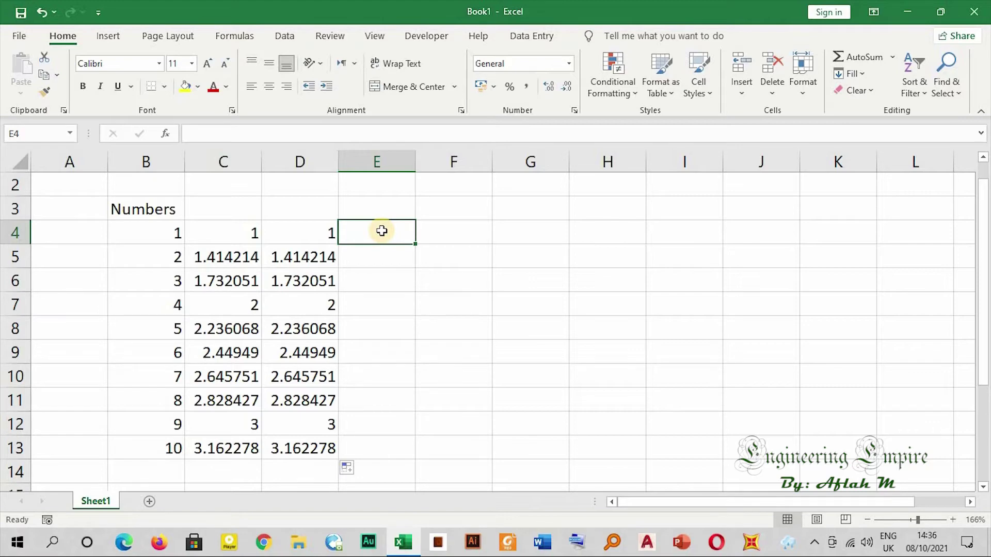
Enter =B4^(1/2) in E4 and copy it down to E13
type("=")
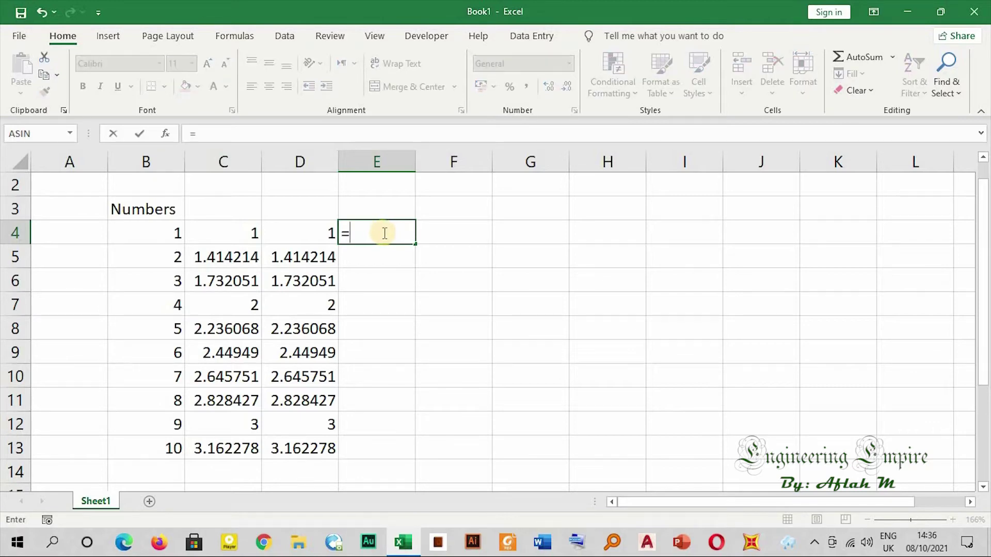
left_click(141, 232)
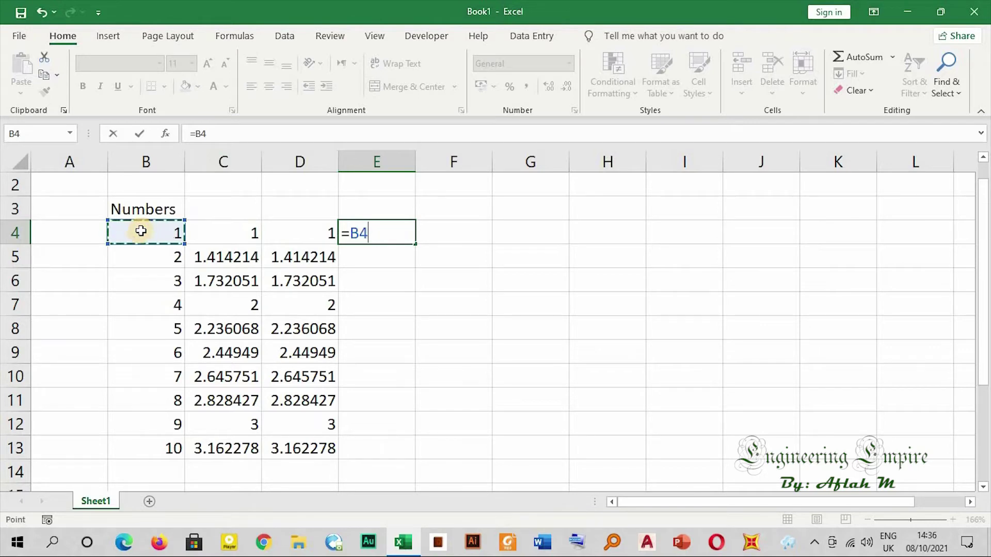
type("^")
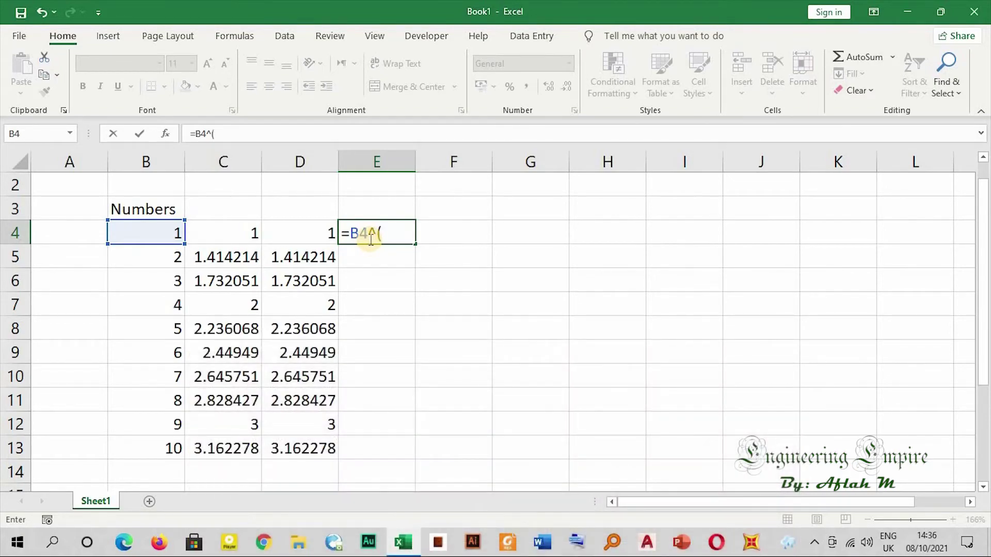
type("(1/2)")
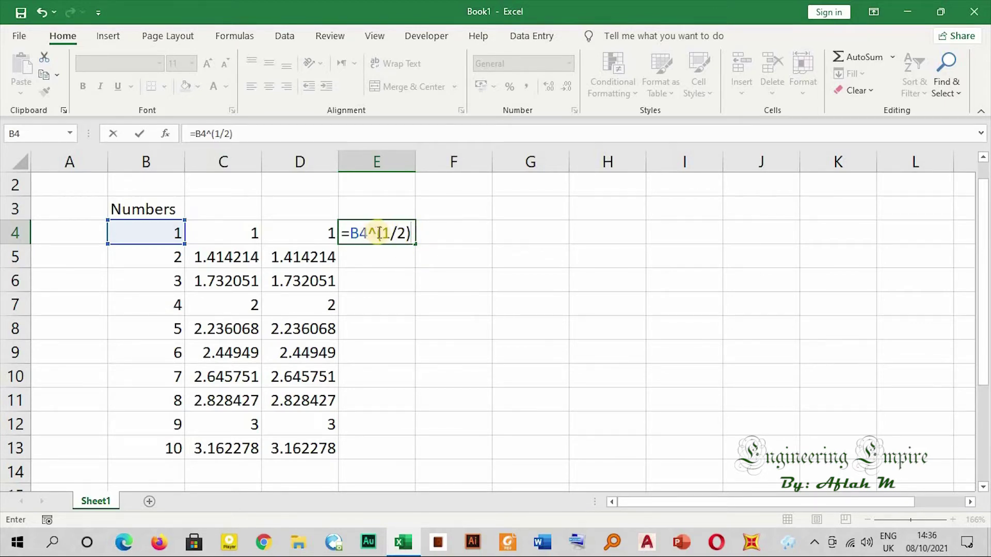
key("Return")
left_click(401, 233)
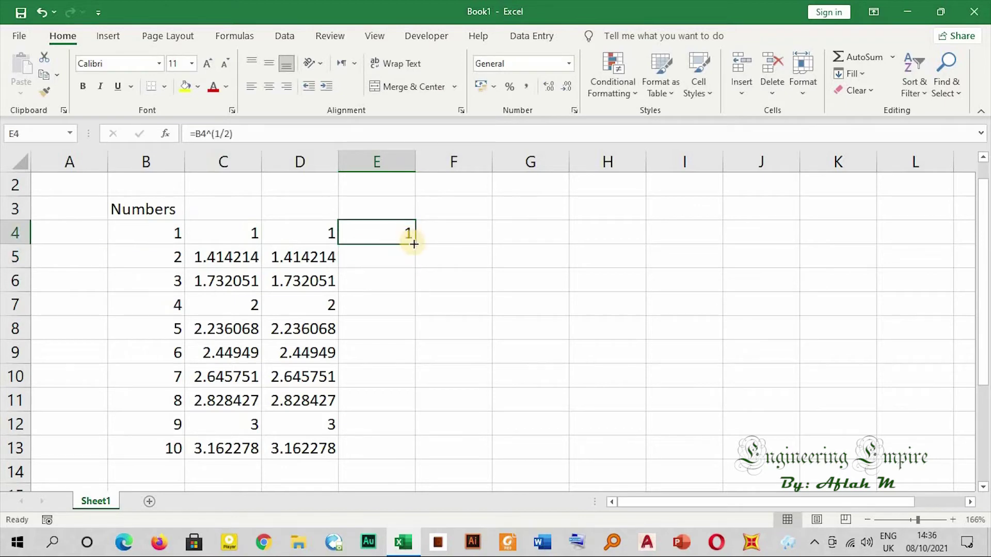
left_click_drag(414, 244, 413, 448)
Compare the SQRT, POWER and caret square-root formulas in rows 4 and 12
left_click(384, 425)
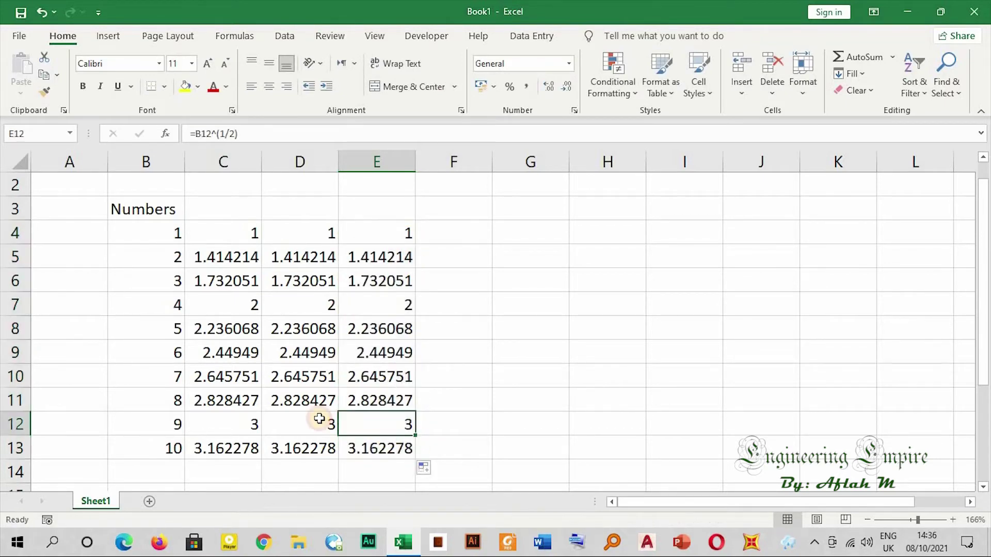
left_click(321, 417)
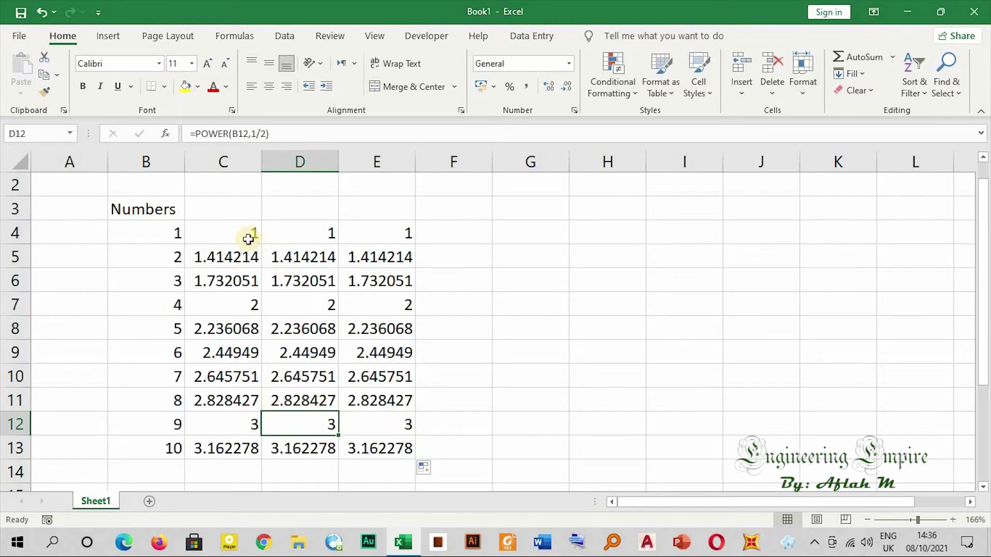
left_click(239, 231)
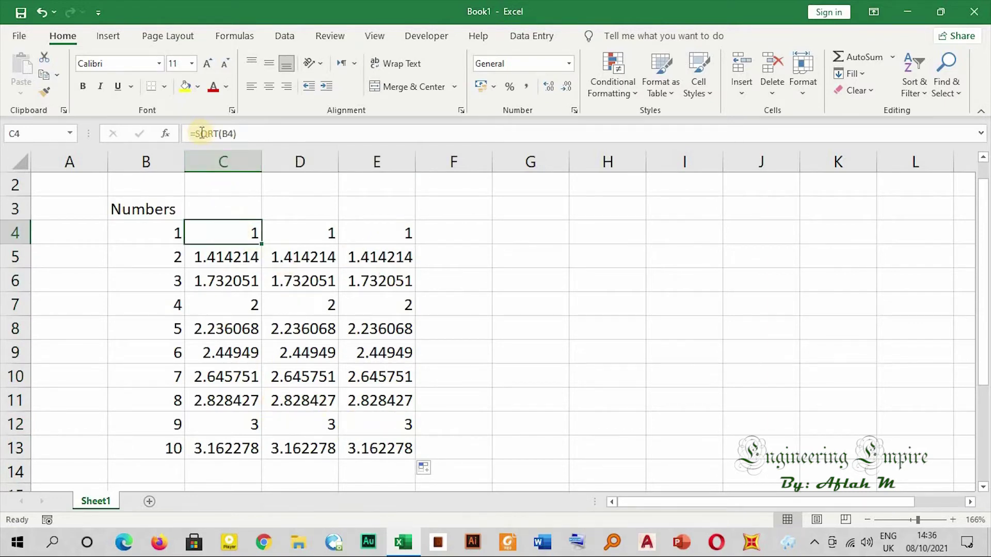
double_click(224, 230)
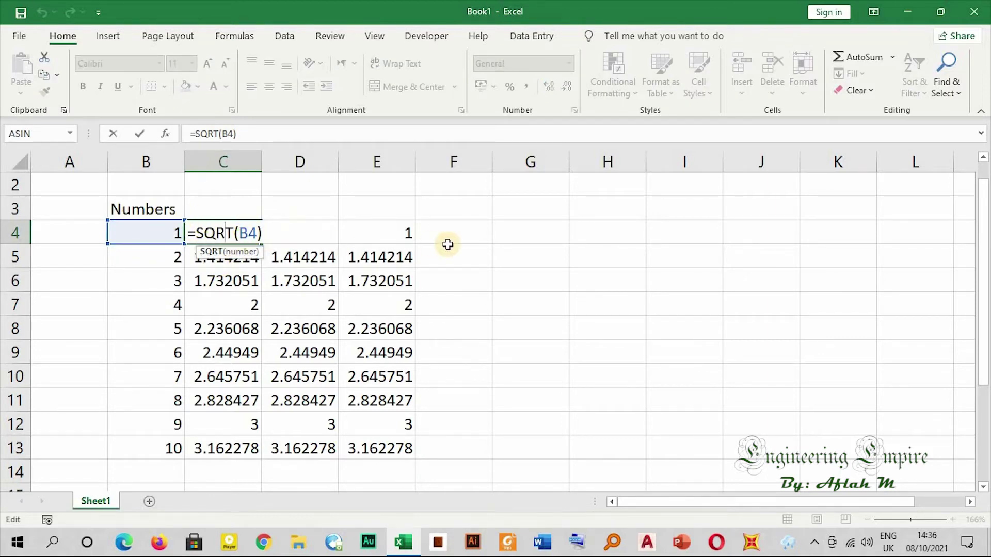
key("ctrl+Return")
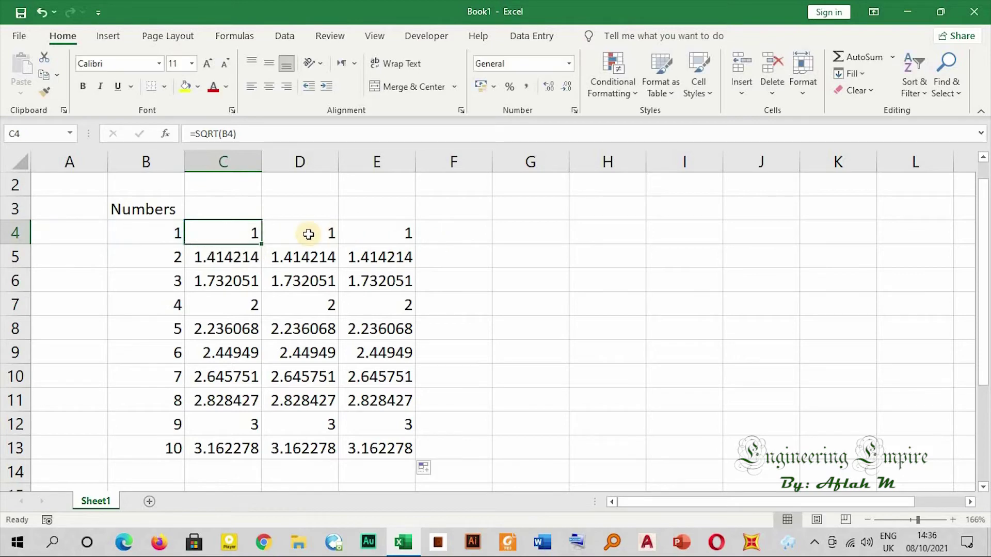
left_click(308, 234)
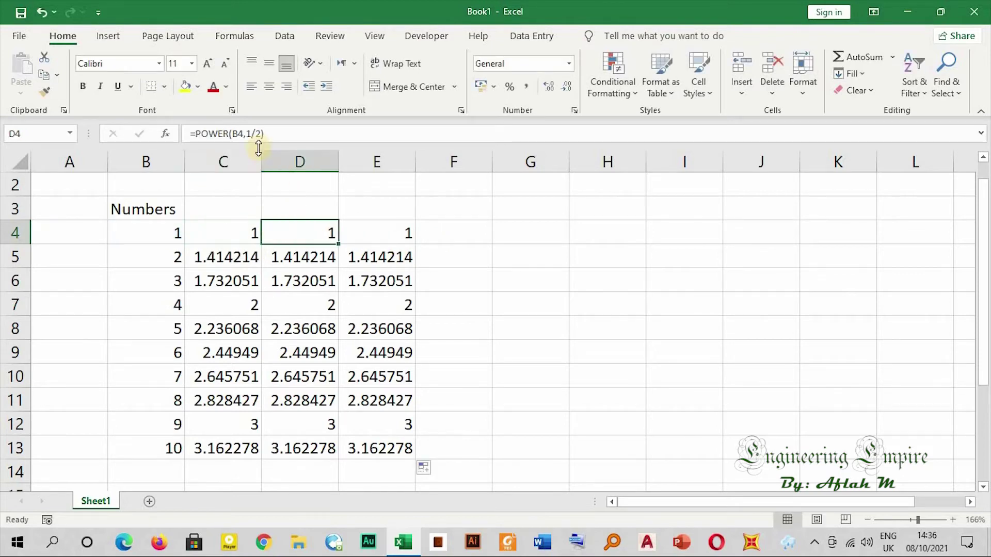
left_click(368, 227)
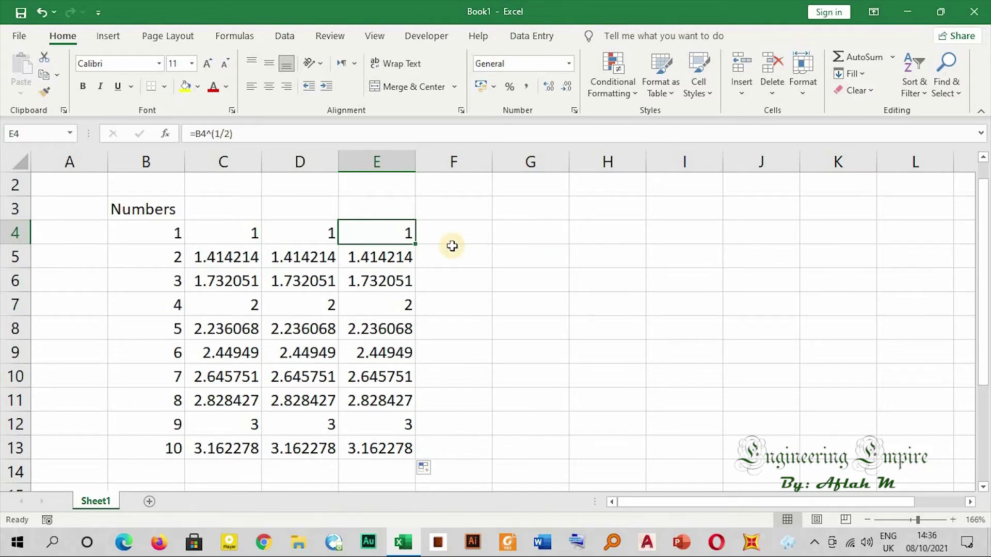
left_click(518, 233)
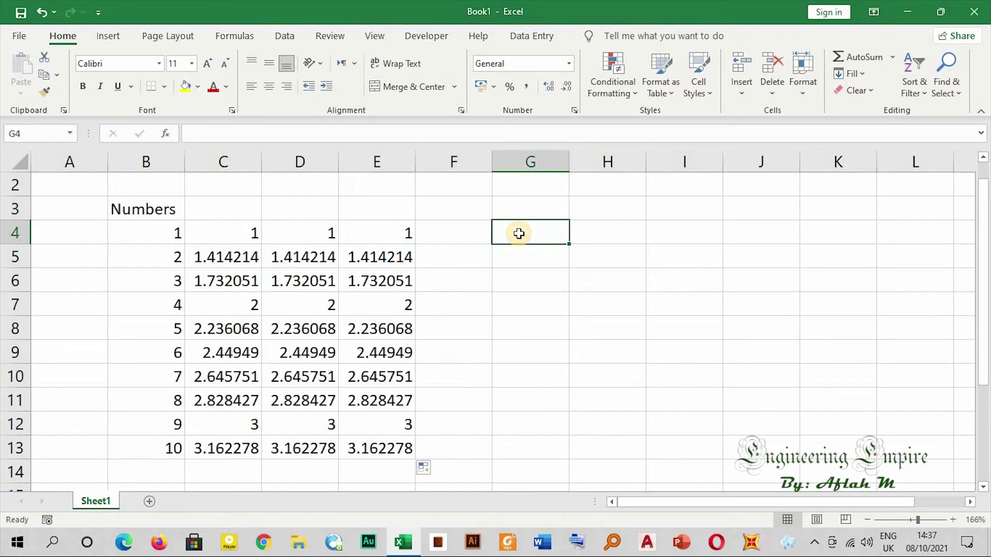
Enter =POWER(B4,1/4) in G4, changing the exponent from 1/2 to 1/4
type("=")
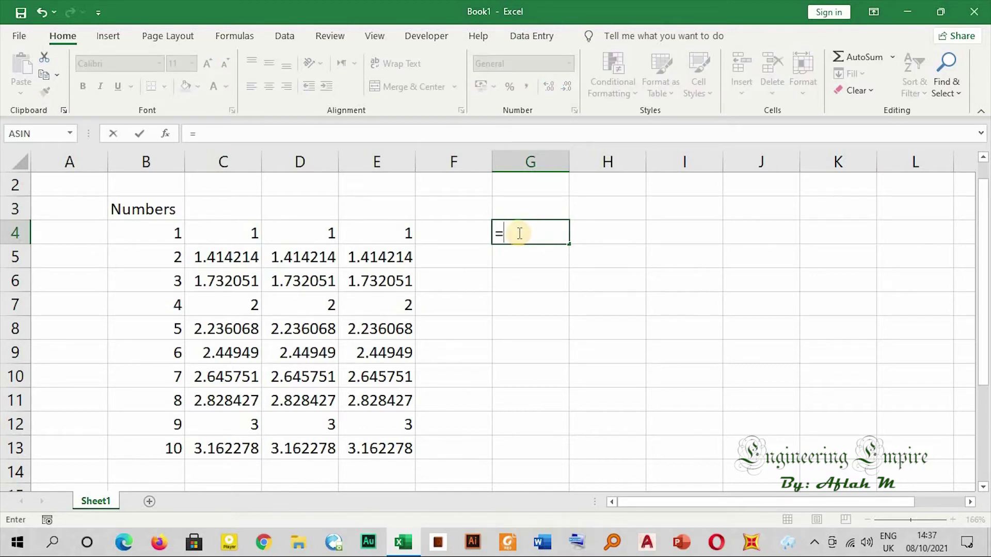
type("o")
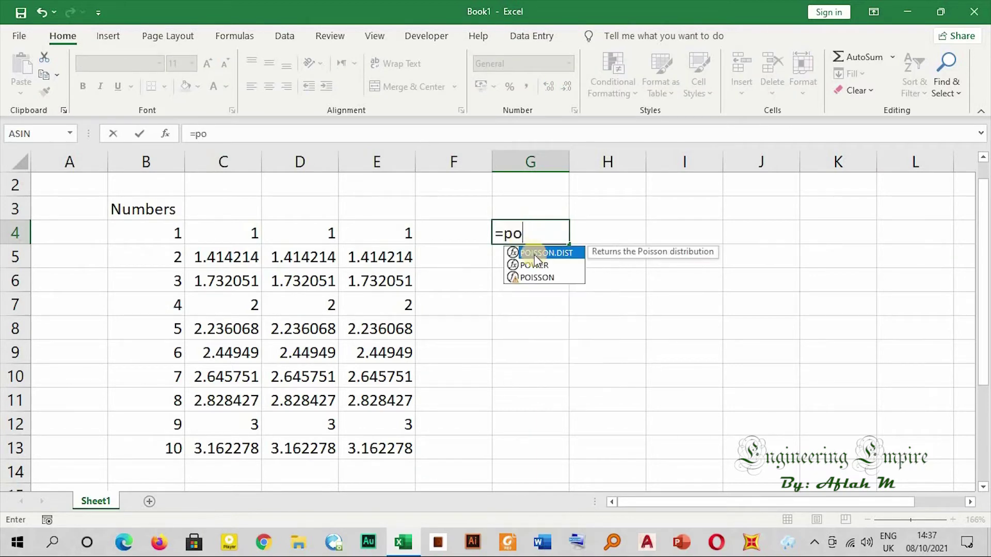
double_click(535, 265)
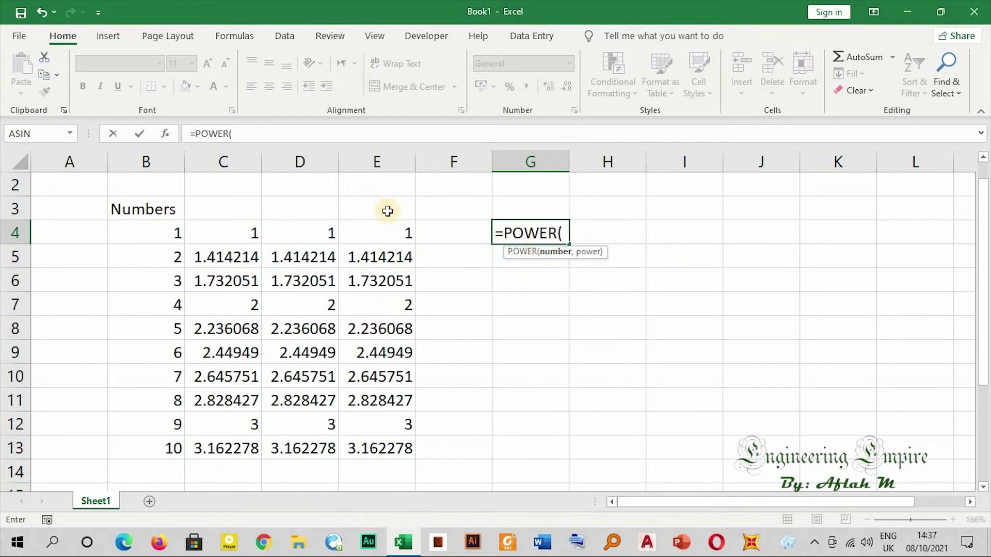
left_click(168, 233)
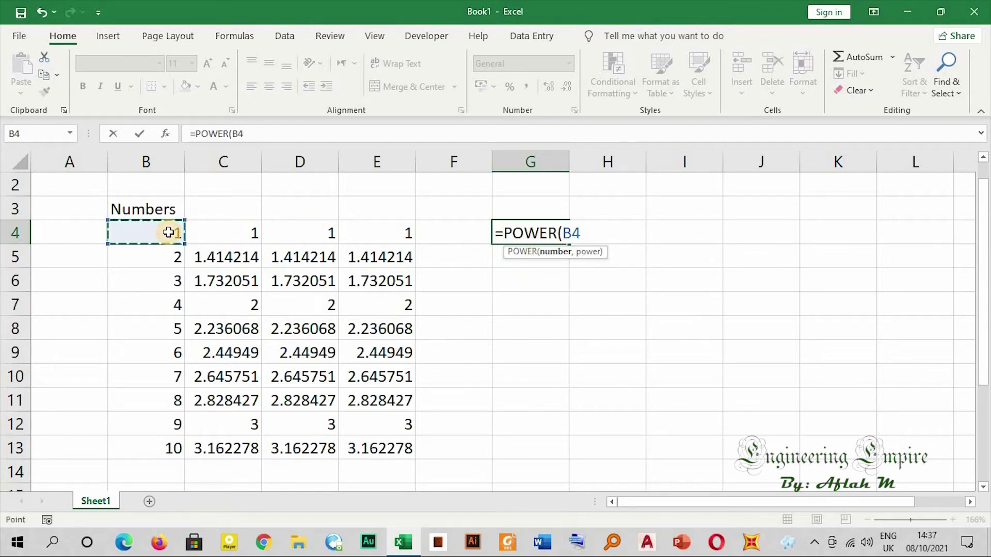
type(",")
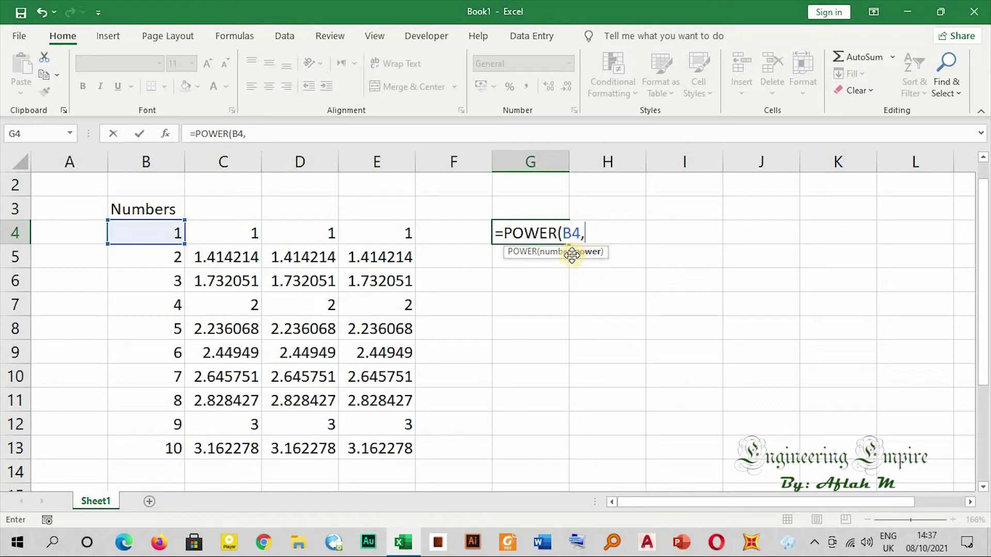
type("1/2")
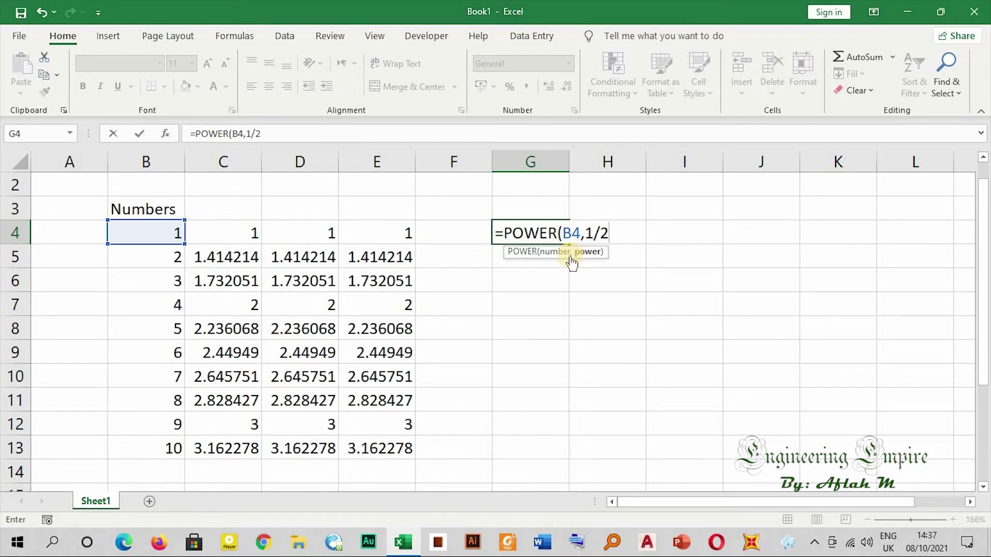
key("BackSpace")
type("4")
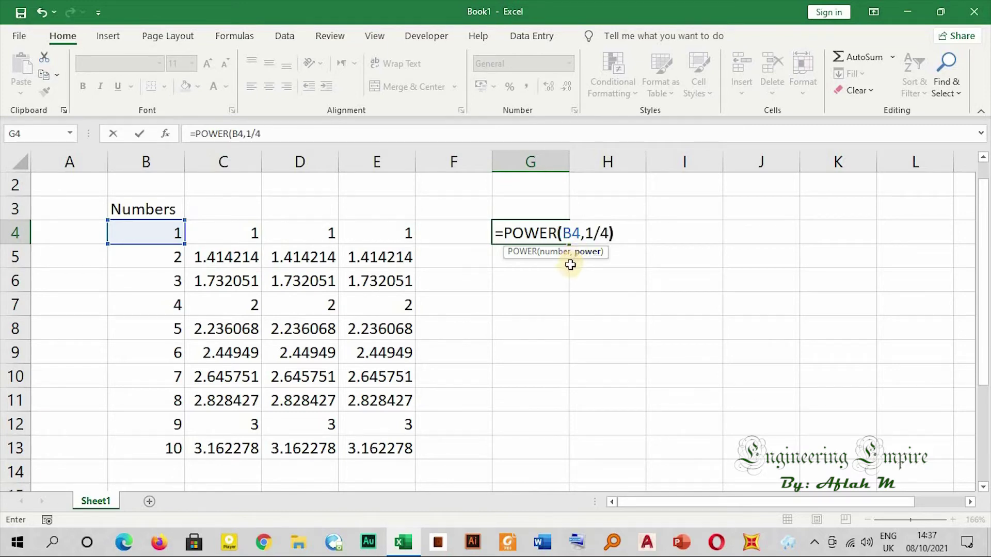
type(")")
key("Return")
left_click(568, 240)
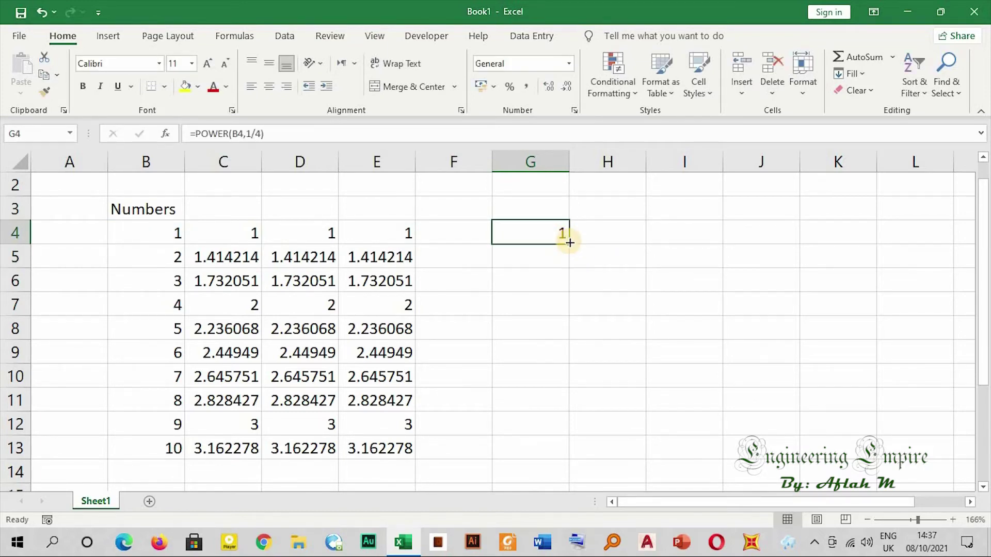
Copy the fourth-root formula to G16 and extend the column B numbers to 16 in B19
left_click_drag(570, 245, 571, 454)
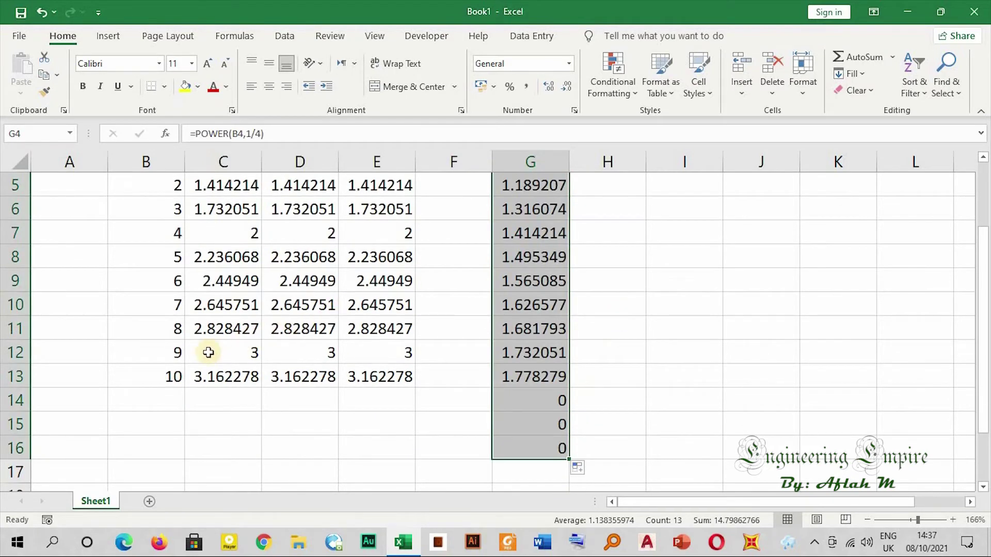
left_click(169, 372)
left_click_drag(173, 355, 186, 477)
Extend the fourth-root formula to G19, verifying 16 gives 2, and recheck D4 and E4
left_click(559, 403)
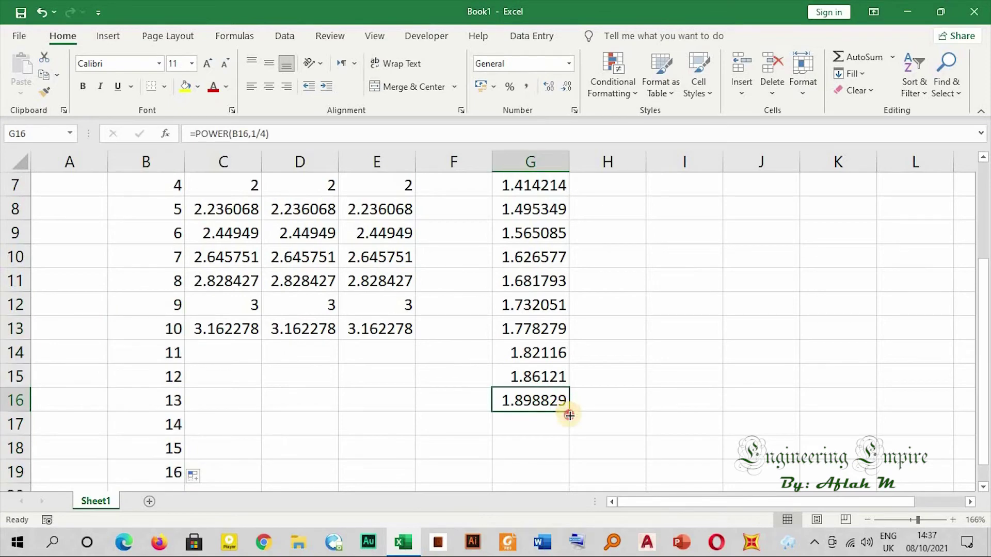
left_click_drag(567, 412, 570, 473)
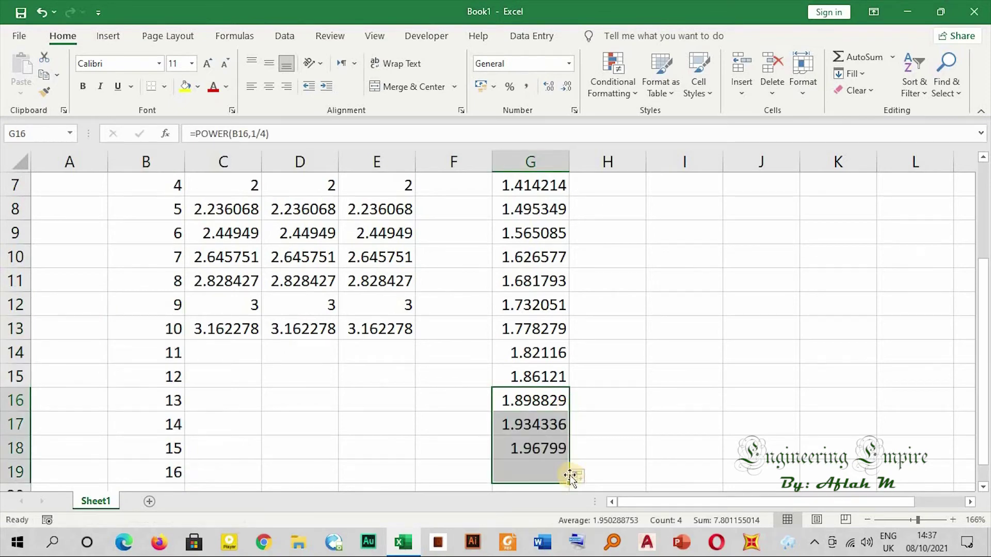
left_click(535, 465)
left_click(170, 472)
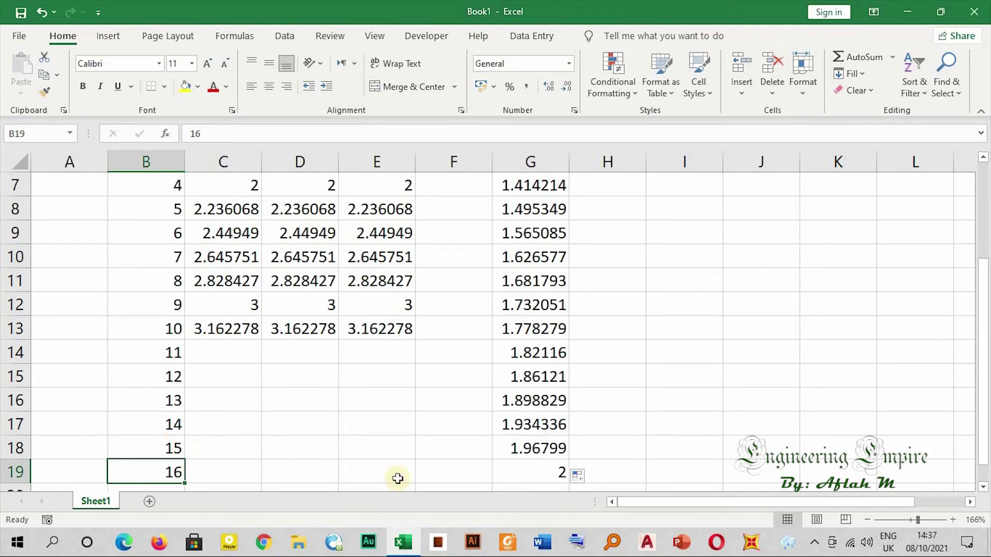
left_click(544, 472)
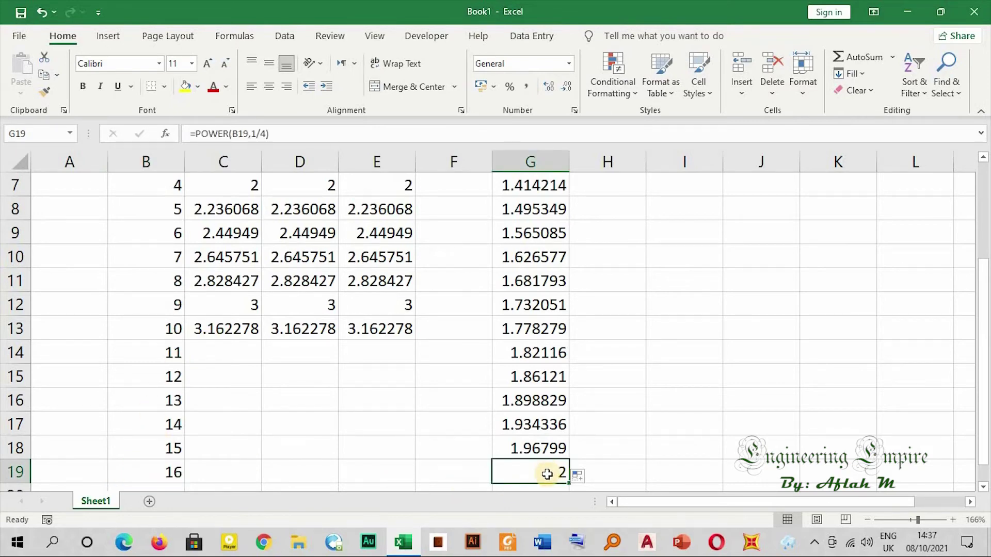
scroll(546, 473, "up", 2)
left_click(317, 257)
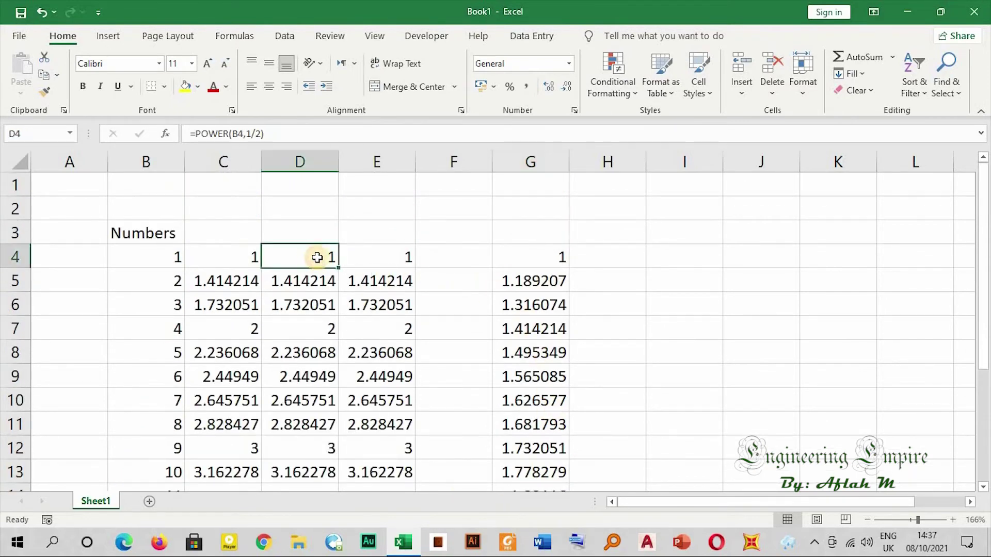
left_click(386, 257)
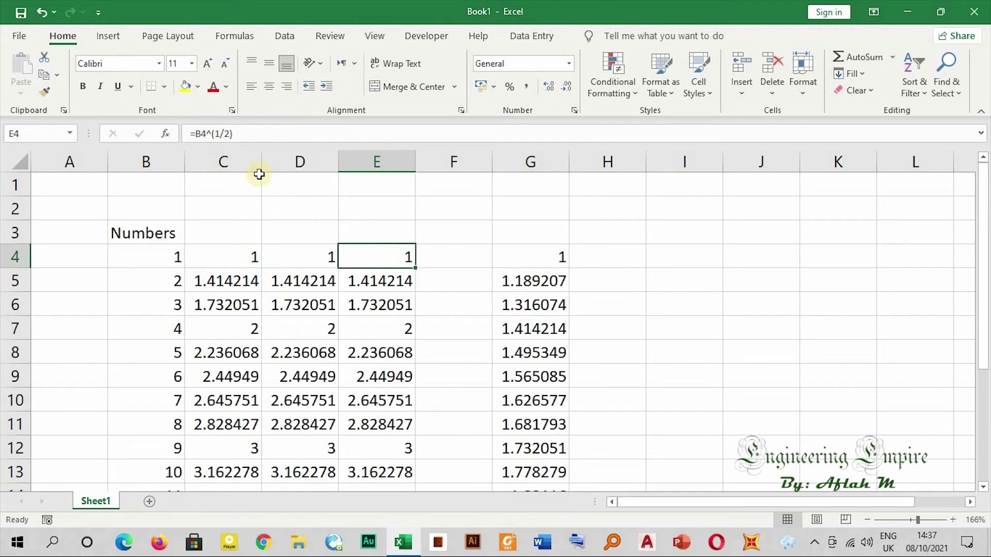
Enter =B4^(1/4) in H4 after cancelling a false start
left_click(607, 258)
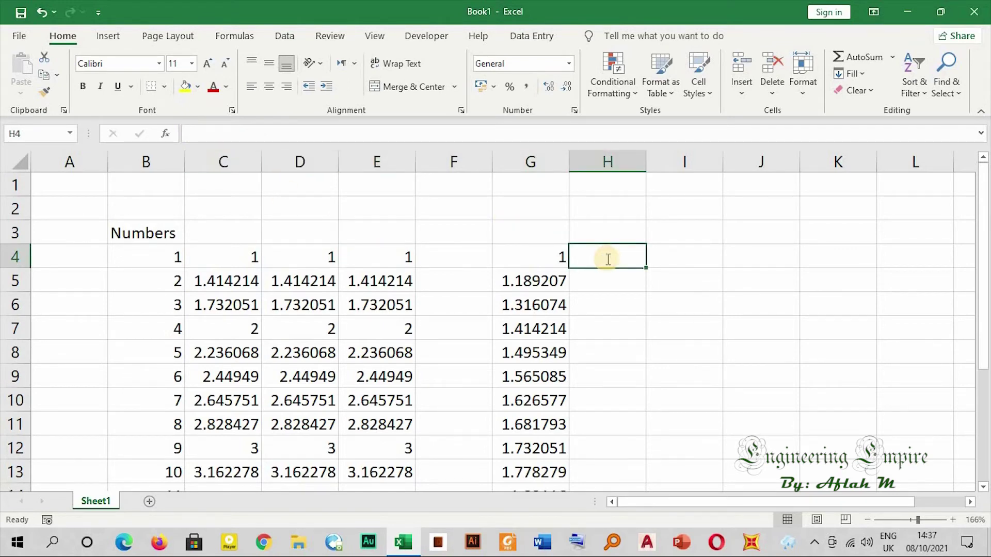
type("=")
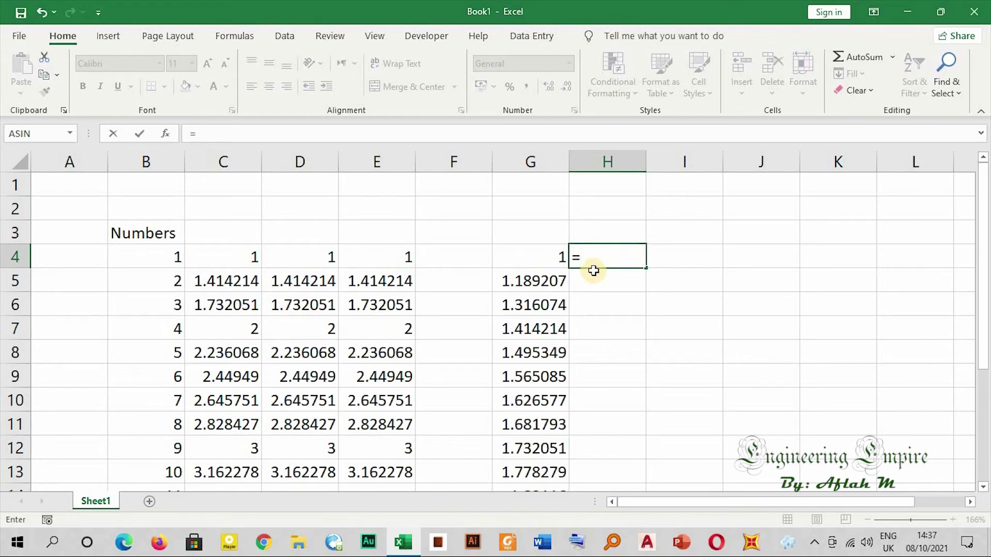
key("Escape")
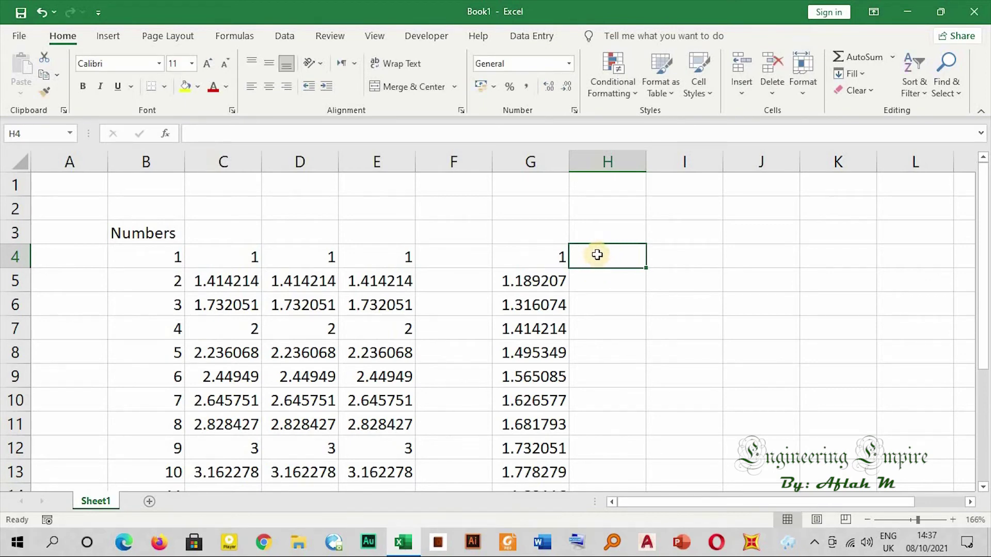
type("=")
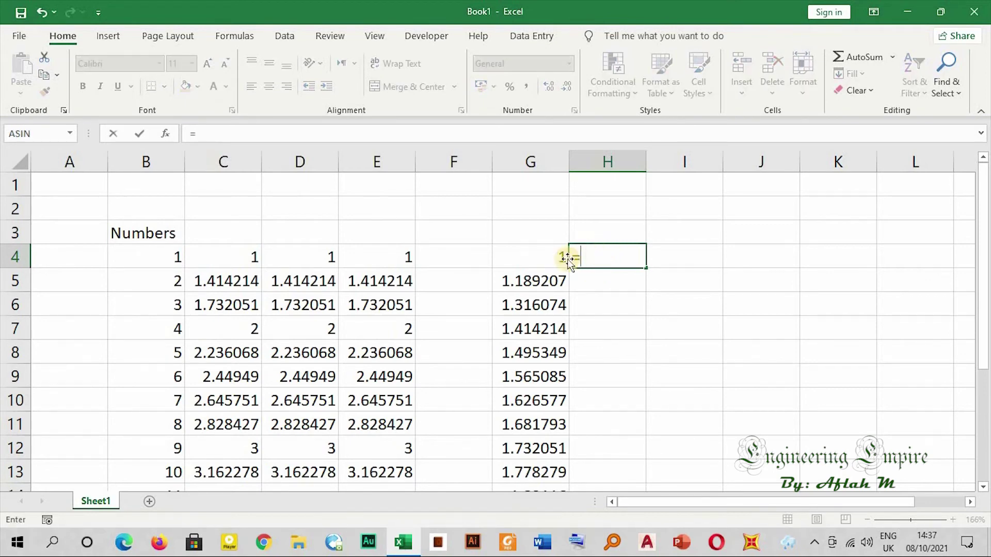
left_click(164, 258)
type("^(1/4")
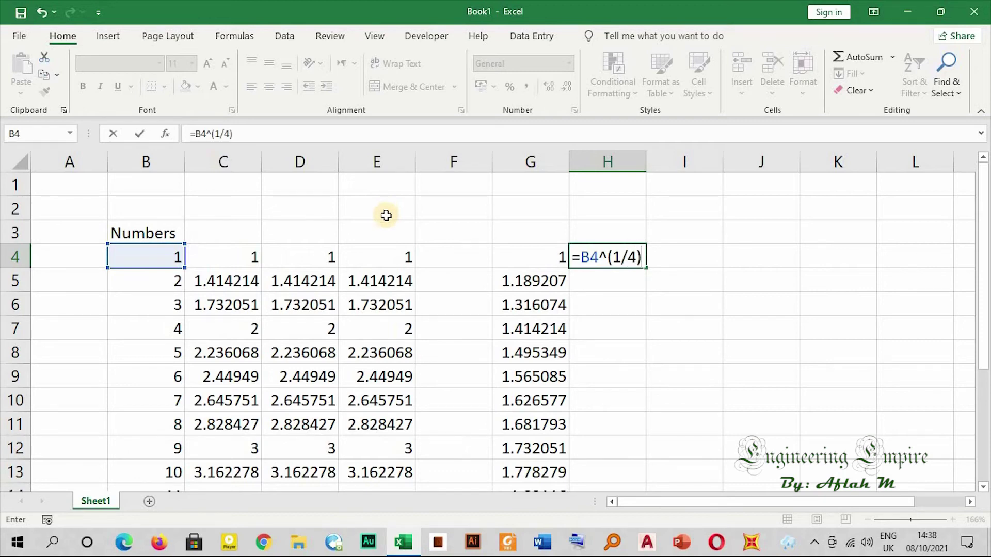
key("Return")
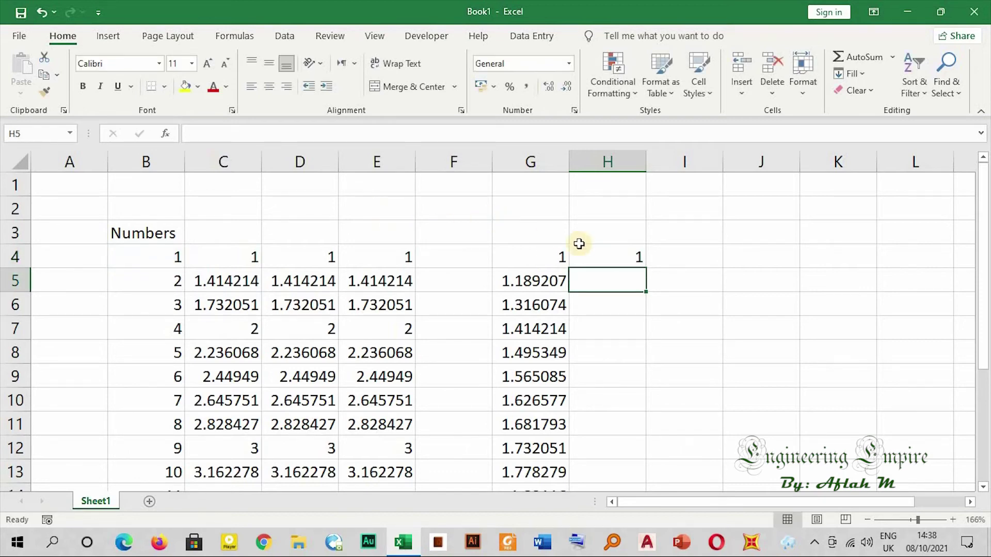
Fill the H4 formula down to H19 and compare its result with G19
left_click(631, 261)
double_click(647, 268)
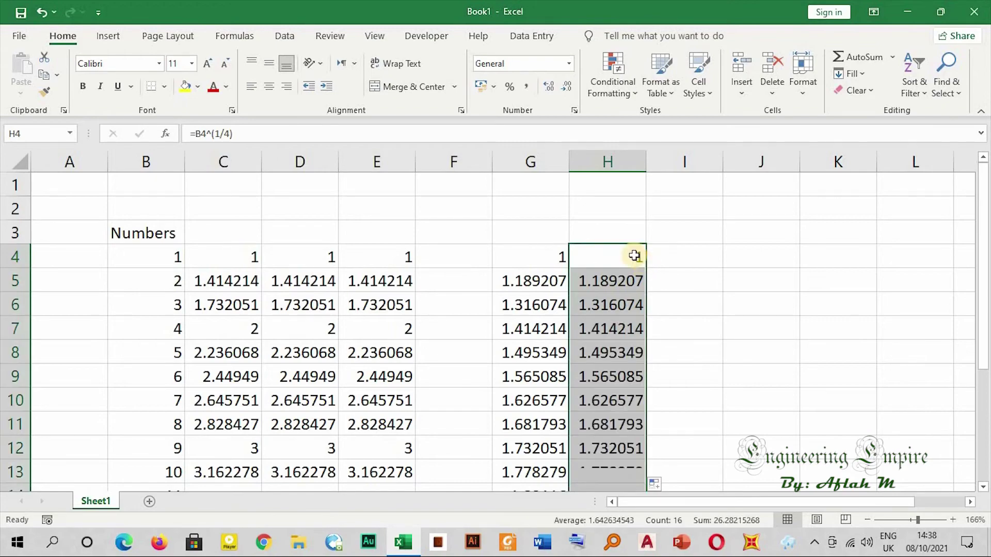
scroll(635, 256, "down", 4)
left_click(606, 333)
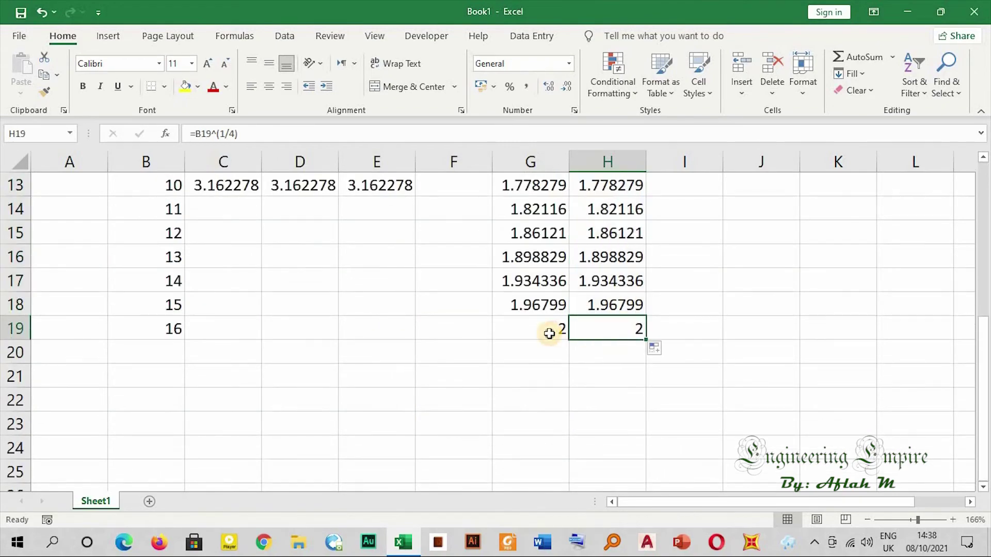
left_click(544, 330)
left_click(585, 329)
left_click(545, 329)
left_click(586, 329)
Scroll through the results and select the fourth-root cells in columns G and H
scroll(544, 314, "up", 4)
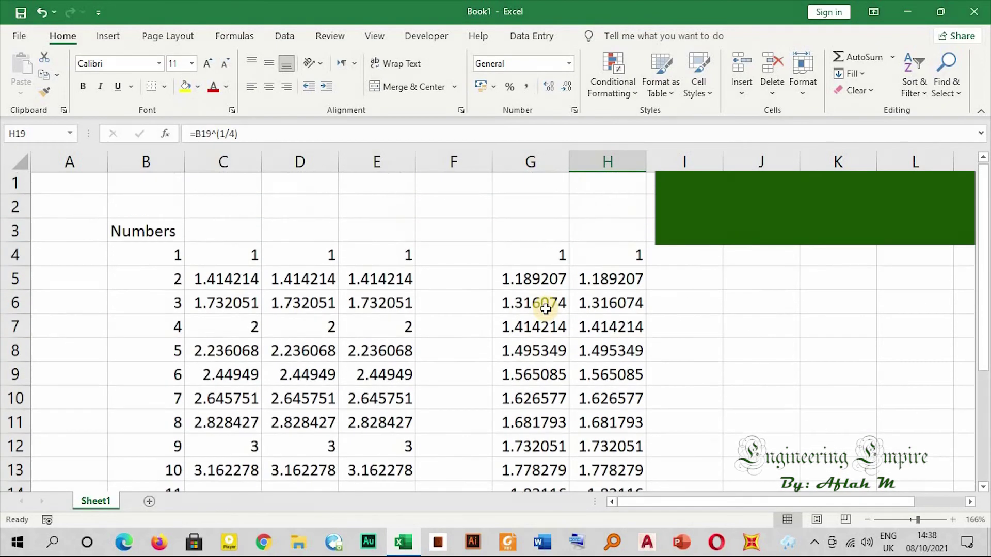
scroll(597, 262, "down", 1)
scroll(516, 281, "up", 1)
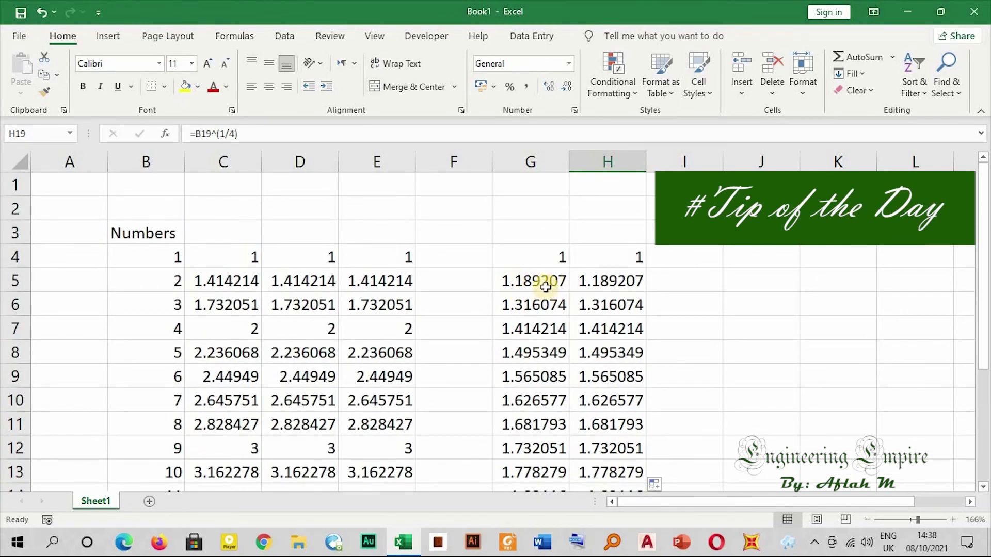
scroll(517, 272, "down", 1)
scroll(516, 273, "down", 4, "ctrl")
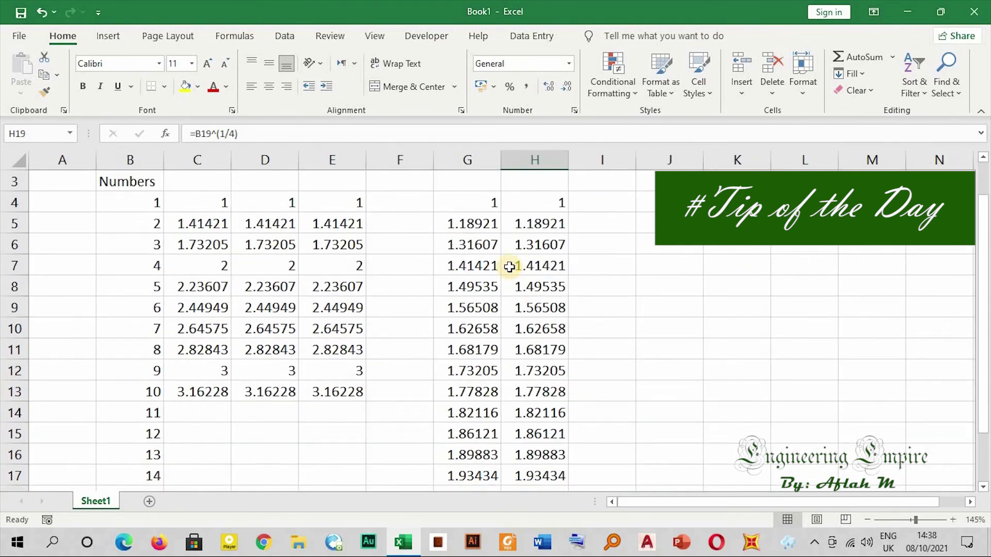
scroll(505, 264, "down", 2, "ctrl")
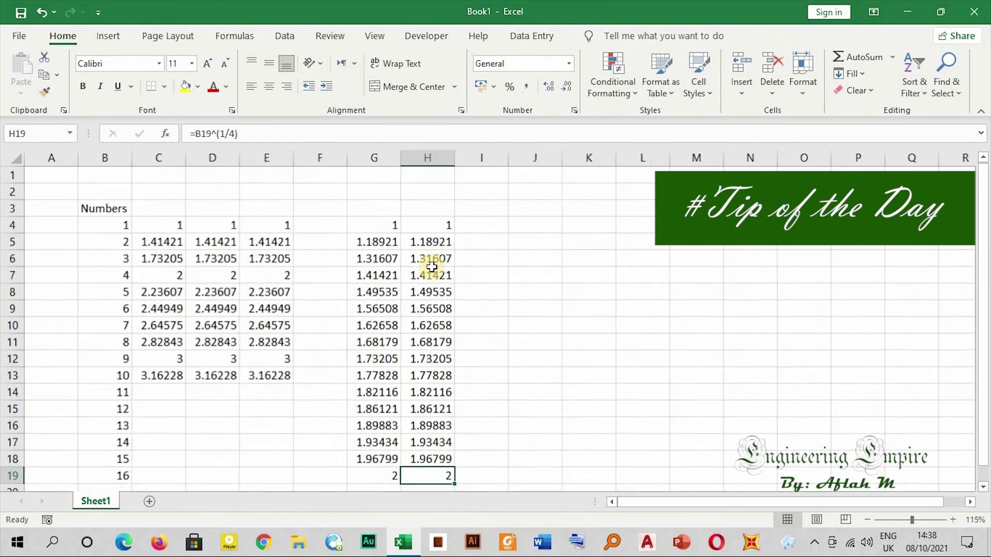
scroll(415, 248, "up", 1, "ctrl")
scroll(411, 246, "up", 1)
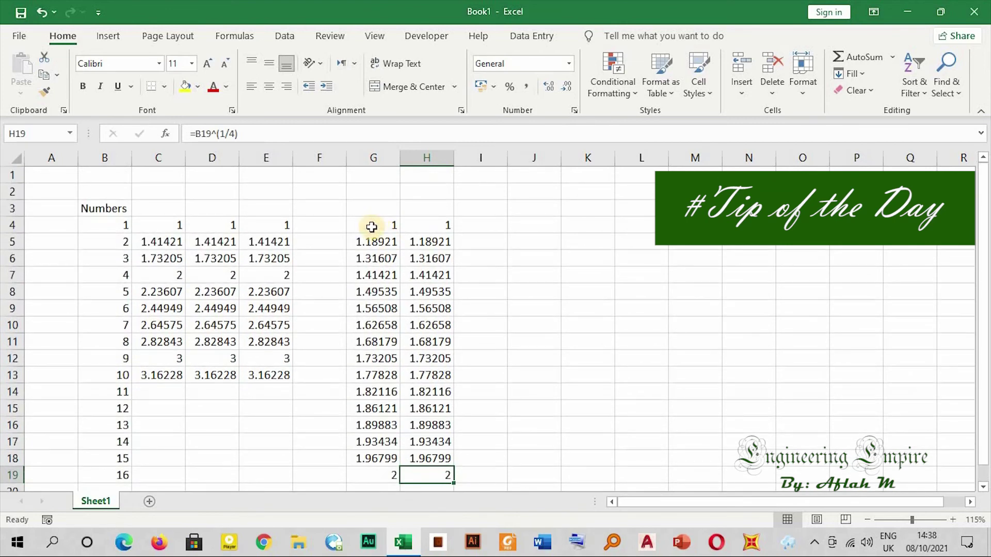
left_click_drag(369, 226, 441, 472)
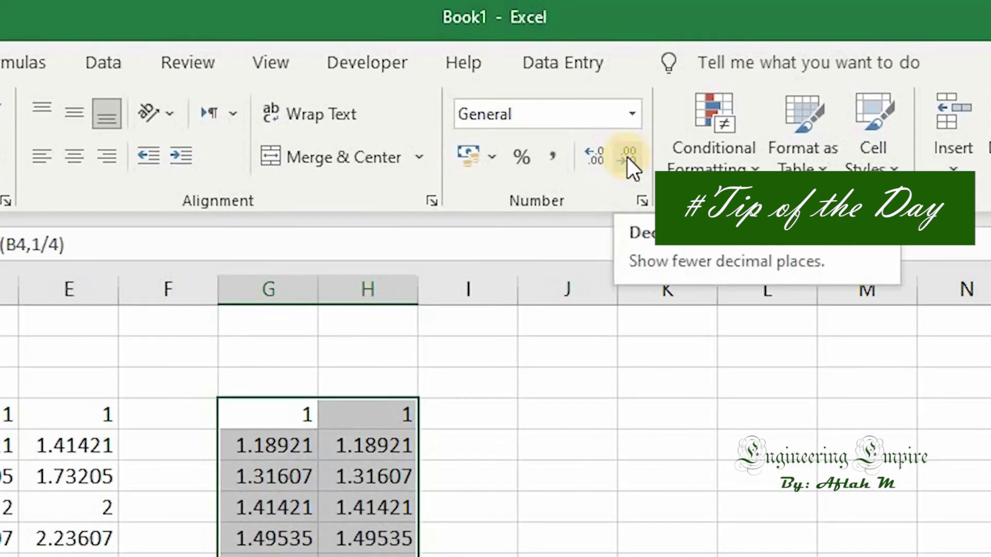
Reduce the fourth roots in columns G and H to two decimal places
left_click(627, 157)
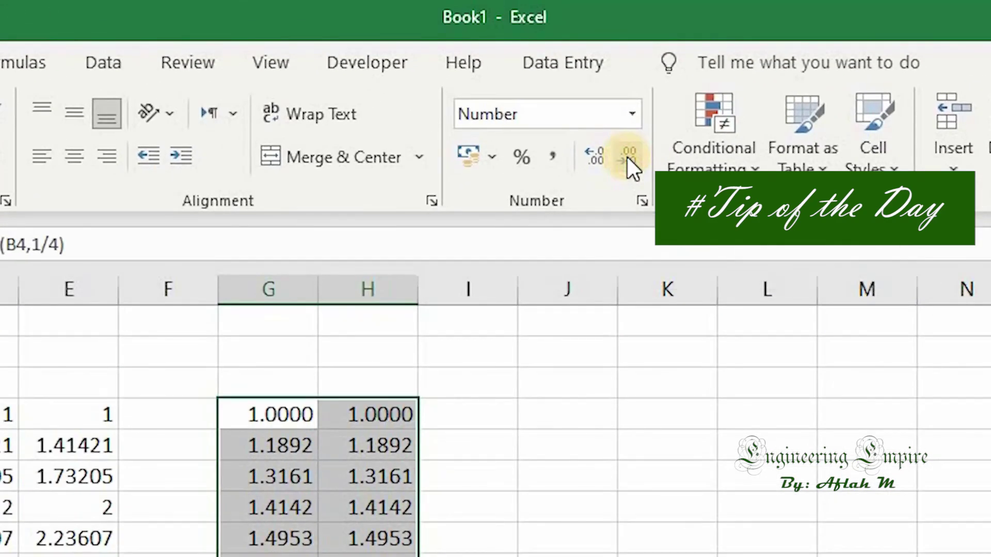
left_click(627, 157)
left_click(626, 157)
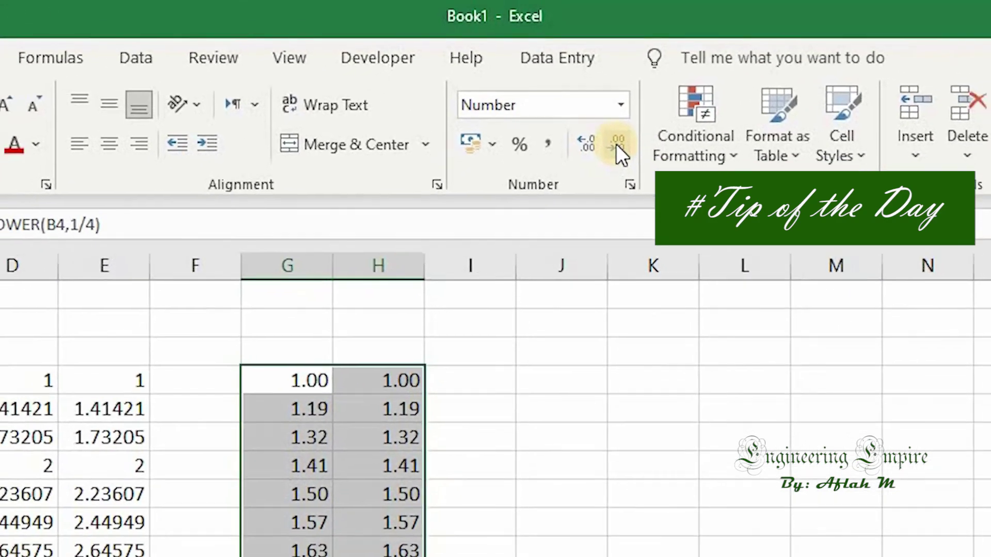
left_click(568, 414)
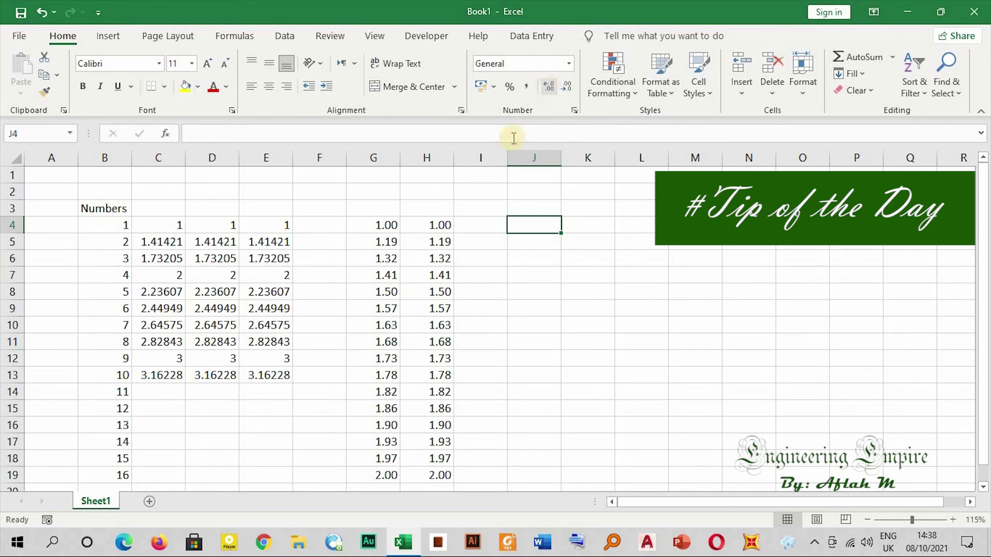
Increase H4:H19 to four decimal places
left_click(412, 225)
left_click_drag(400, 225, 433, 475)
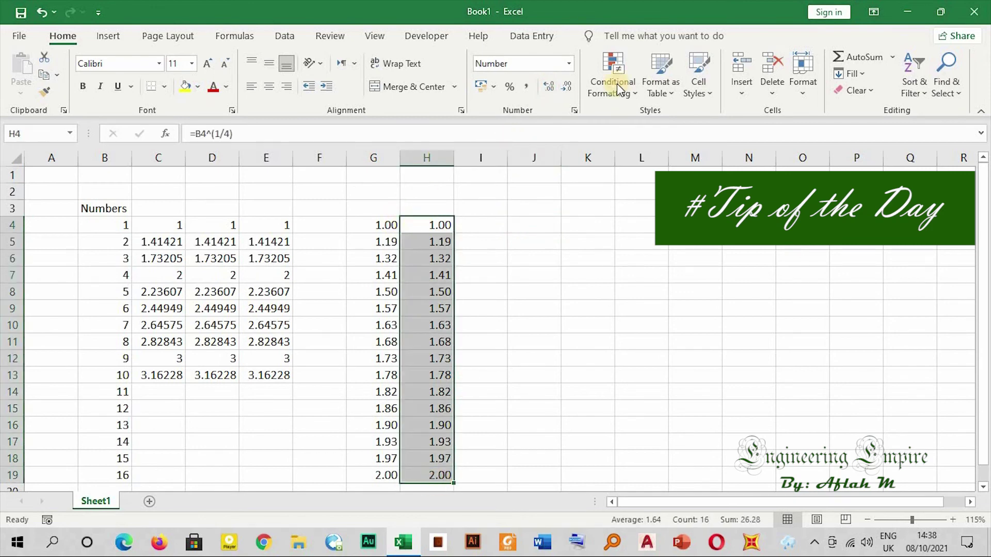
left_click(548, 88)
left_click(547, 87)
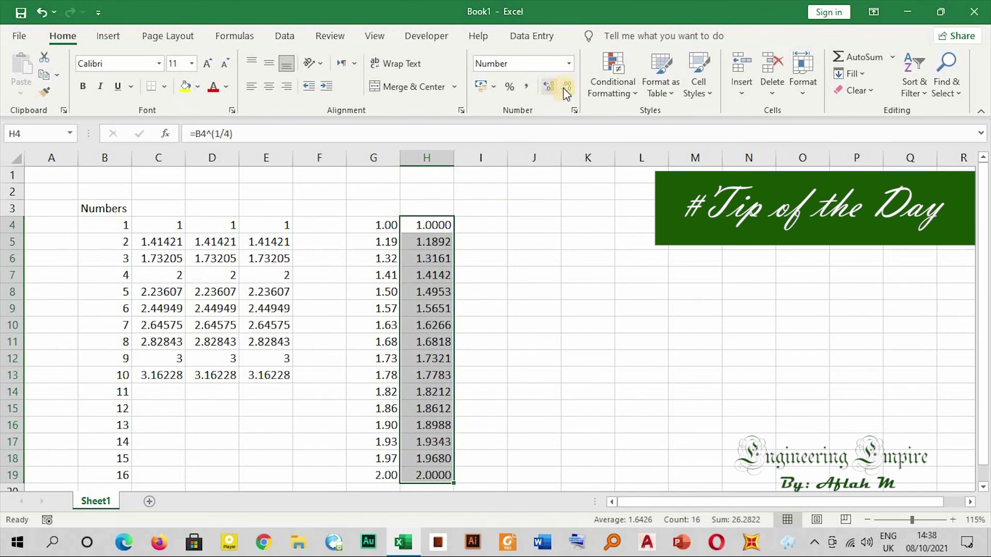
left_click(513, 207)
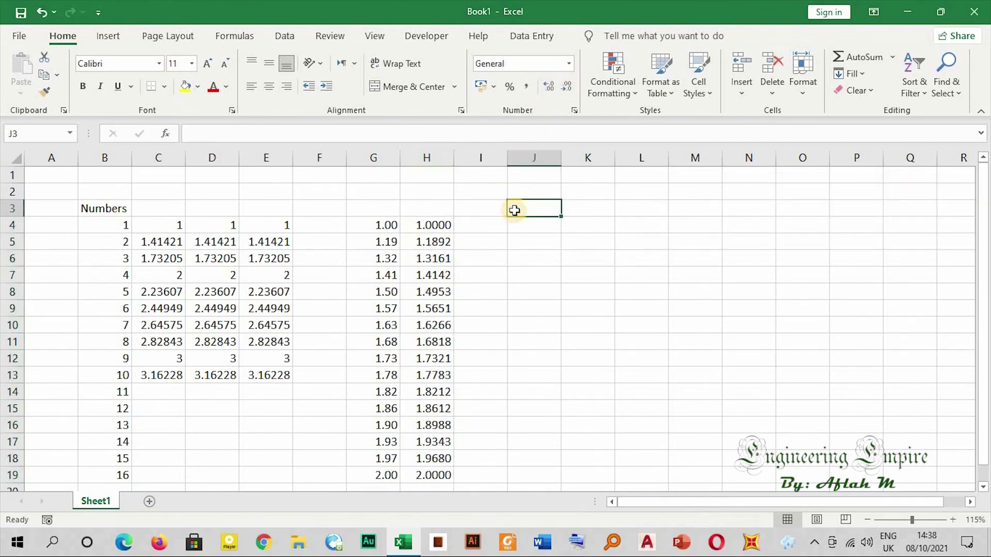